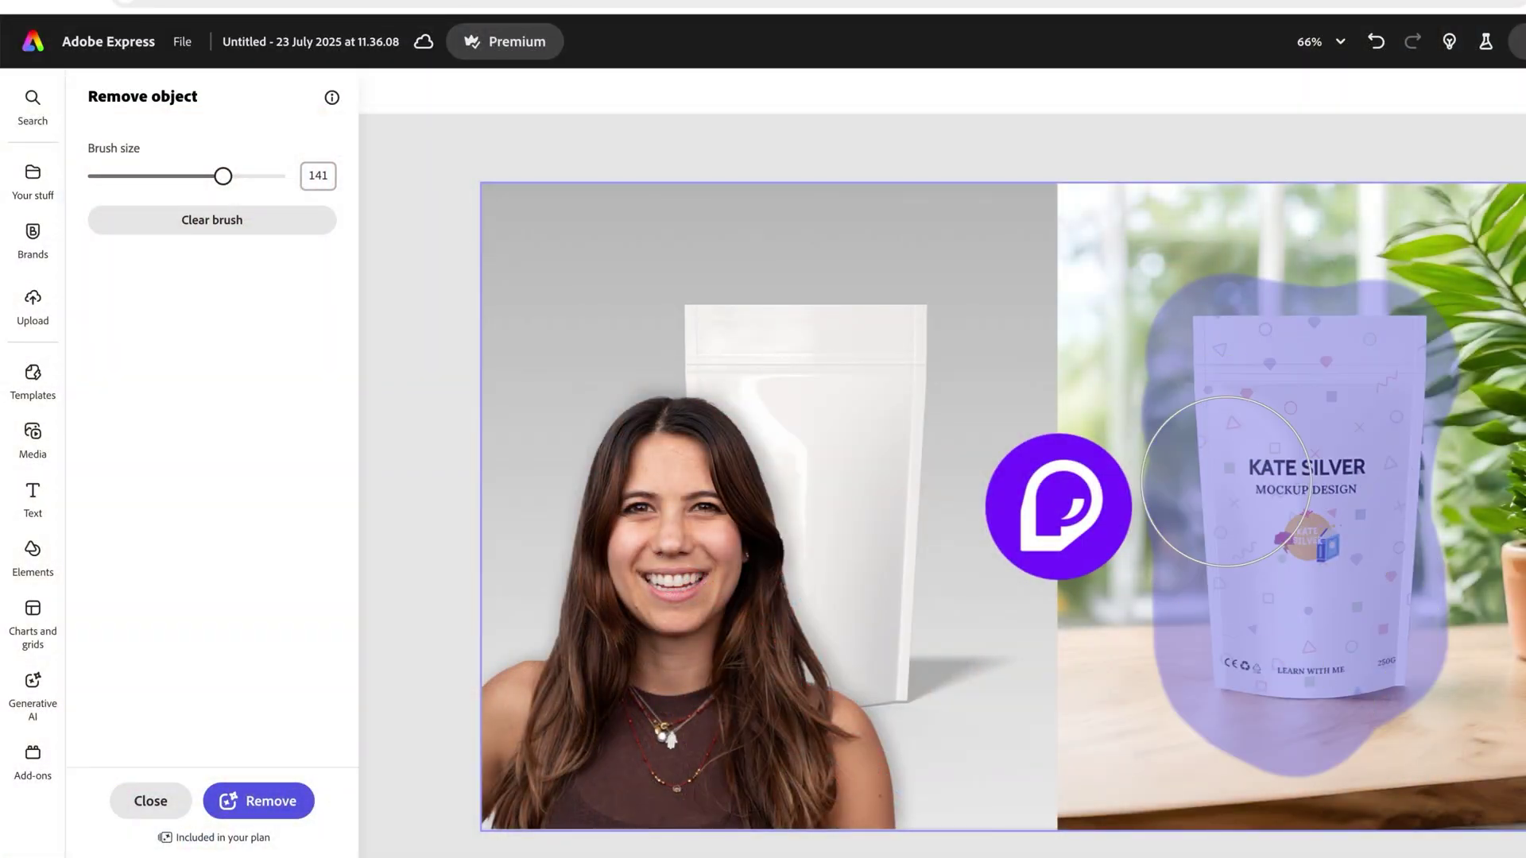
# Step: Erase the painted pouch from the right half of the mockup photo with Remove
pyautogui.click(282, 807)
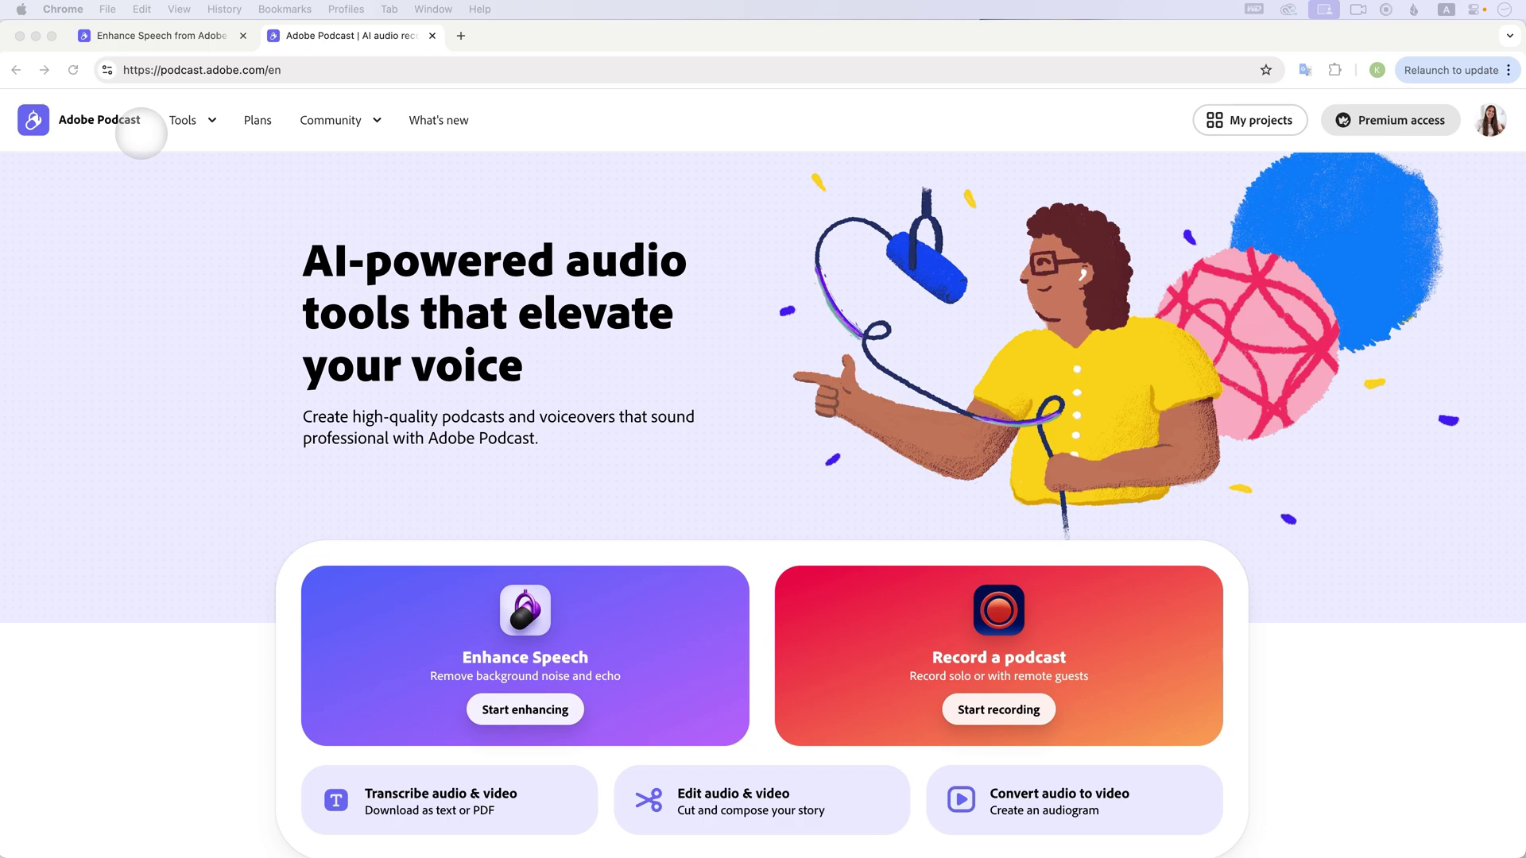
# Step: Scroll the Adobe Podcast home page and launch the Enhance Speech tool
pyautogui.scroll(-3, 518, 350)
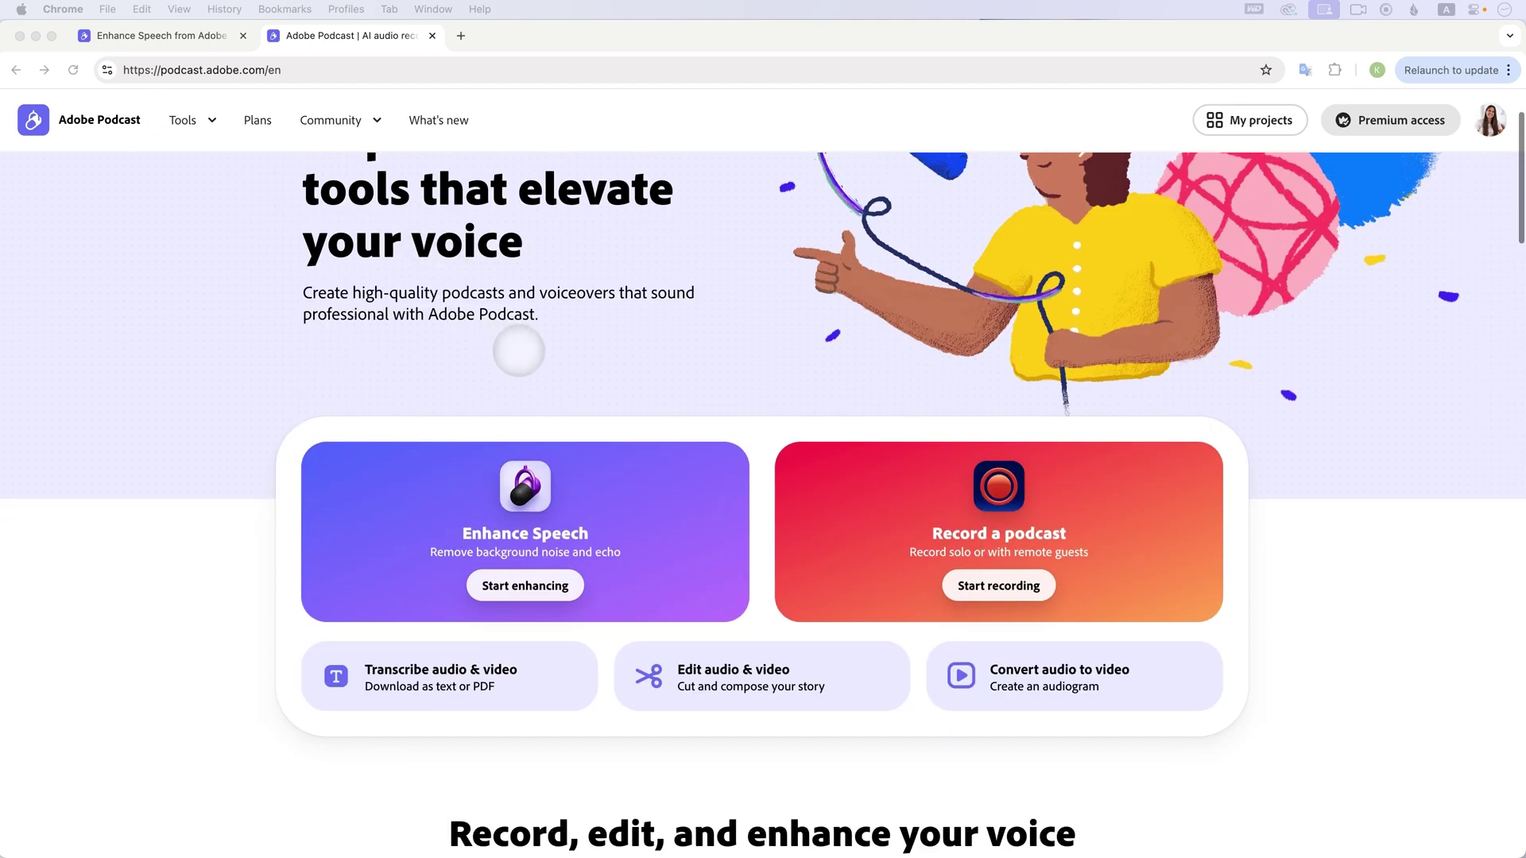
pyautogui.scroll(-2, 518, 351)
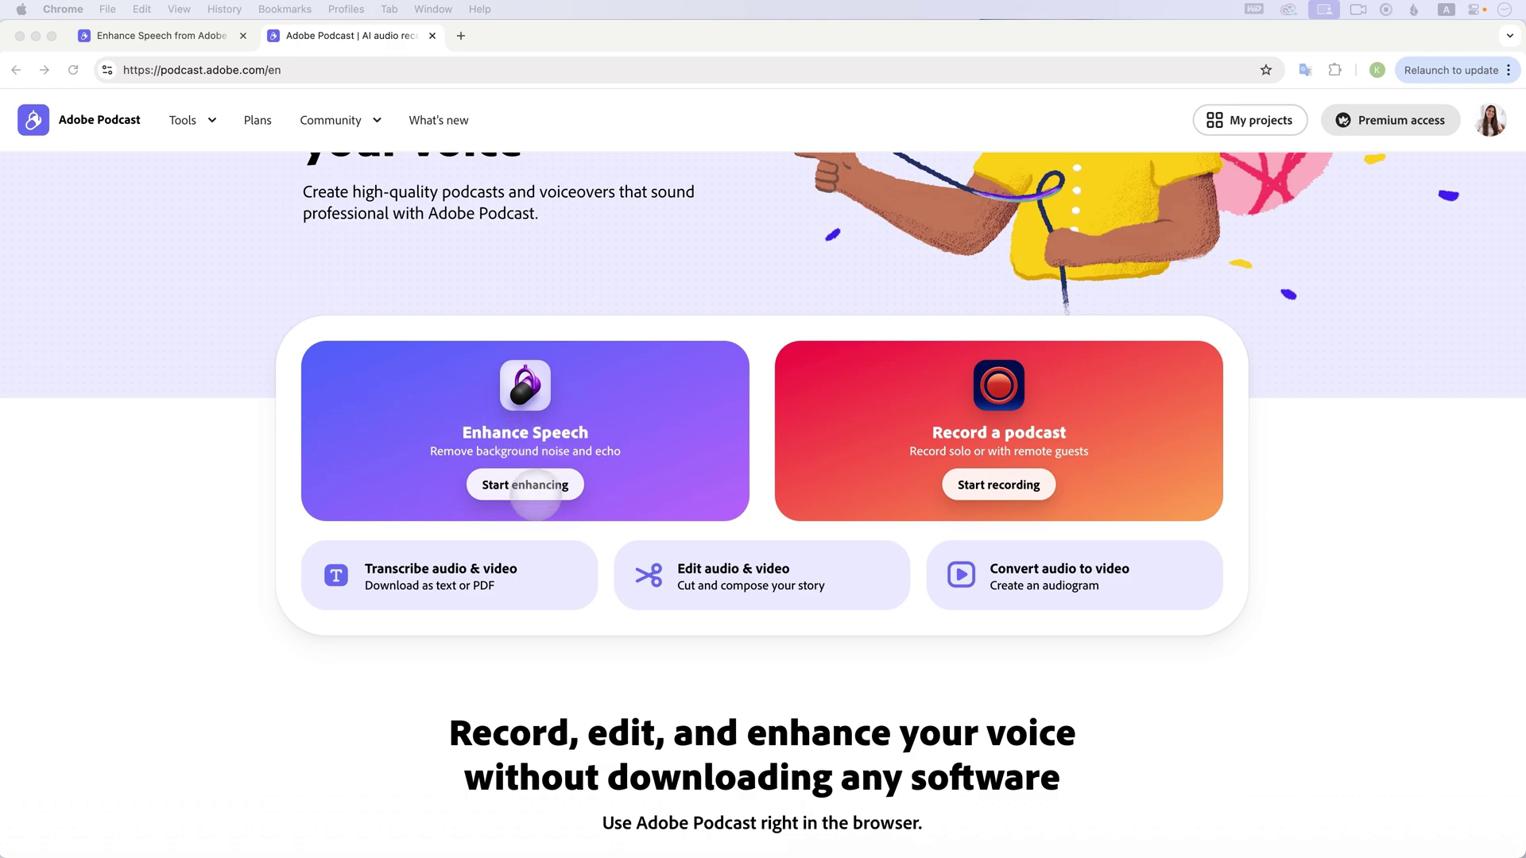
pyautogui.click(531, 486)
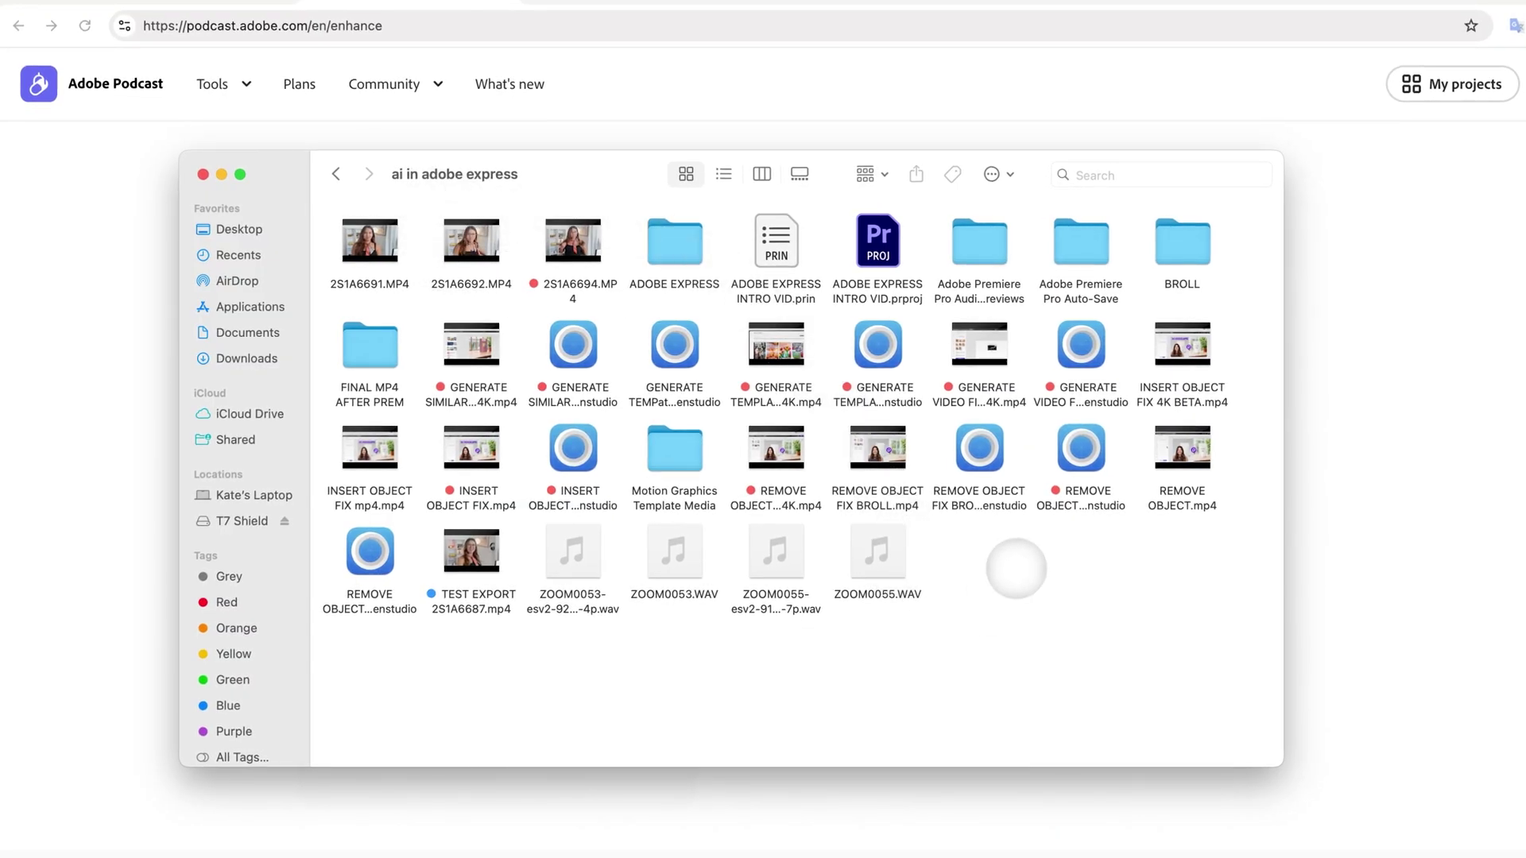
# Step: Select ZOOM0055.WAV in Finder and play it in Quick Look, pausing partway through
pyautogui.click(891, 538)
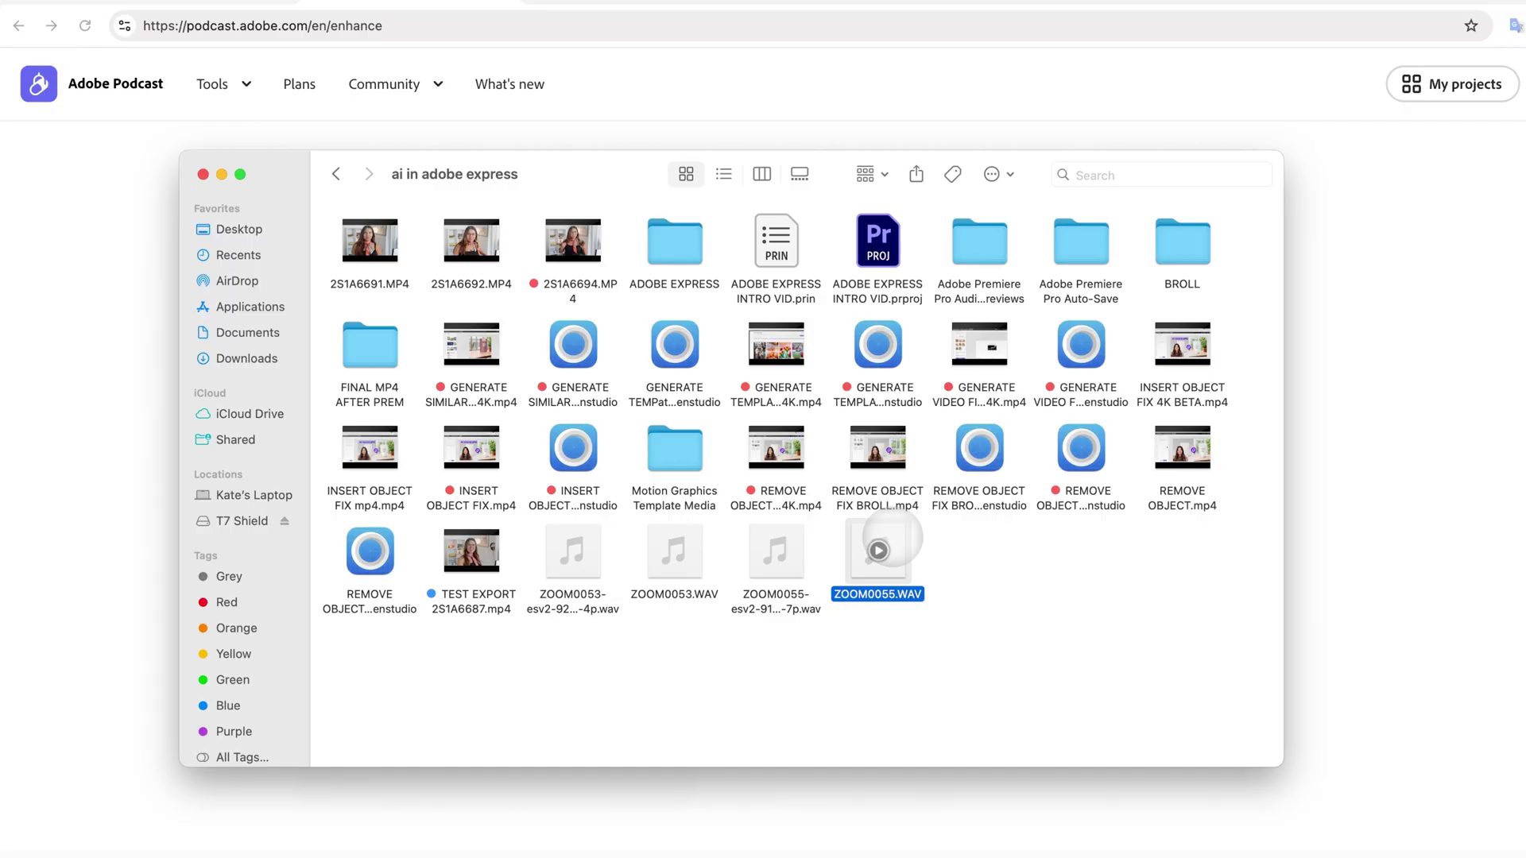
pyautogui.click(685, 556)
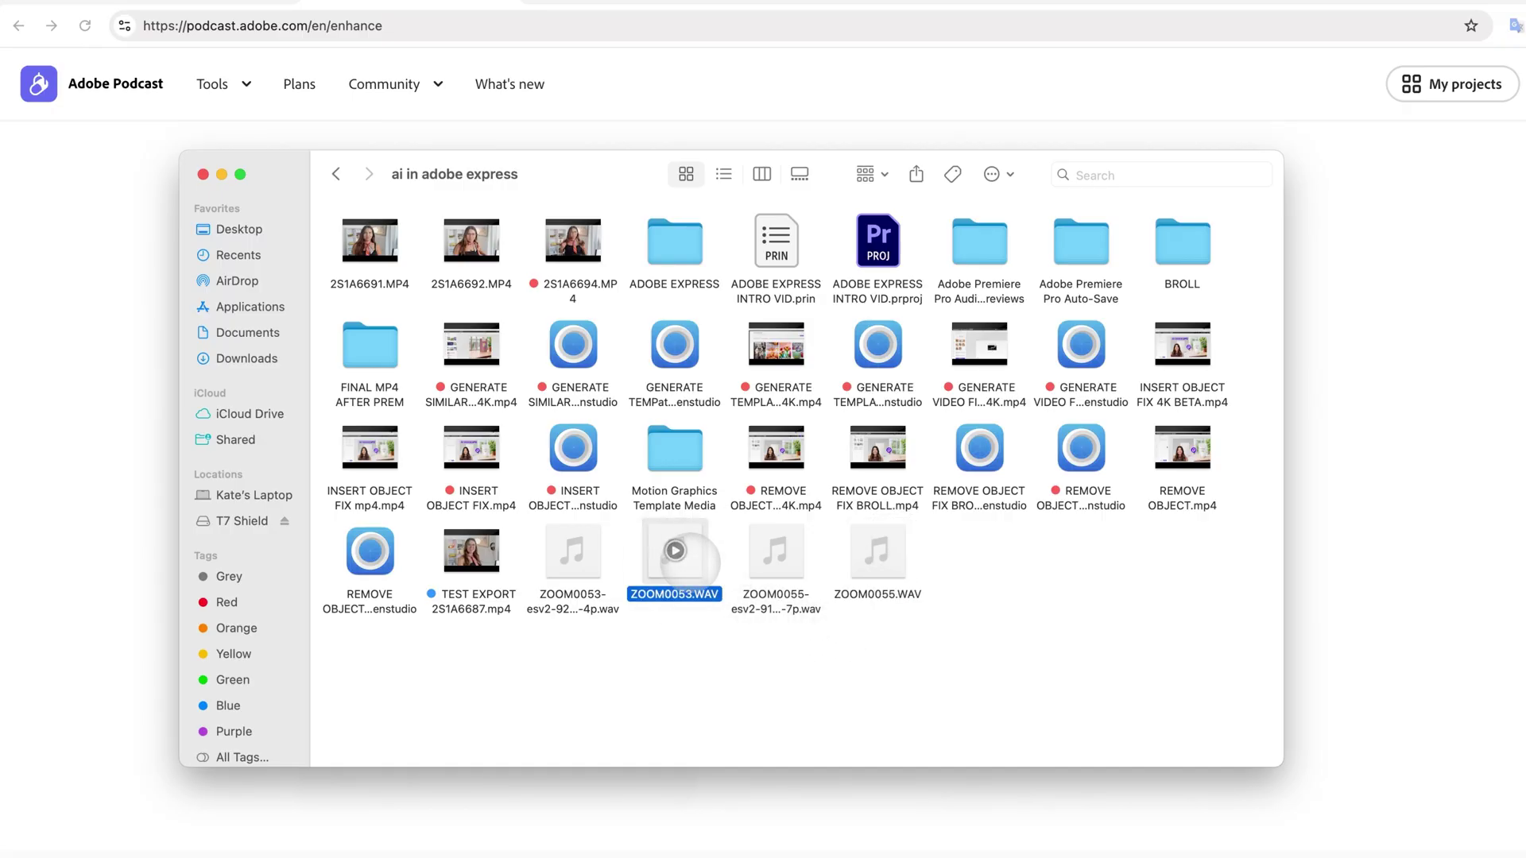
pyautogui.click(782, 548)
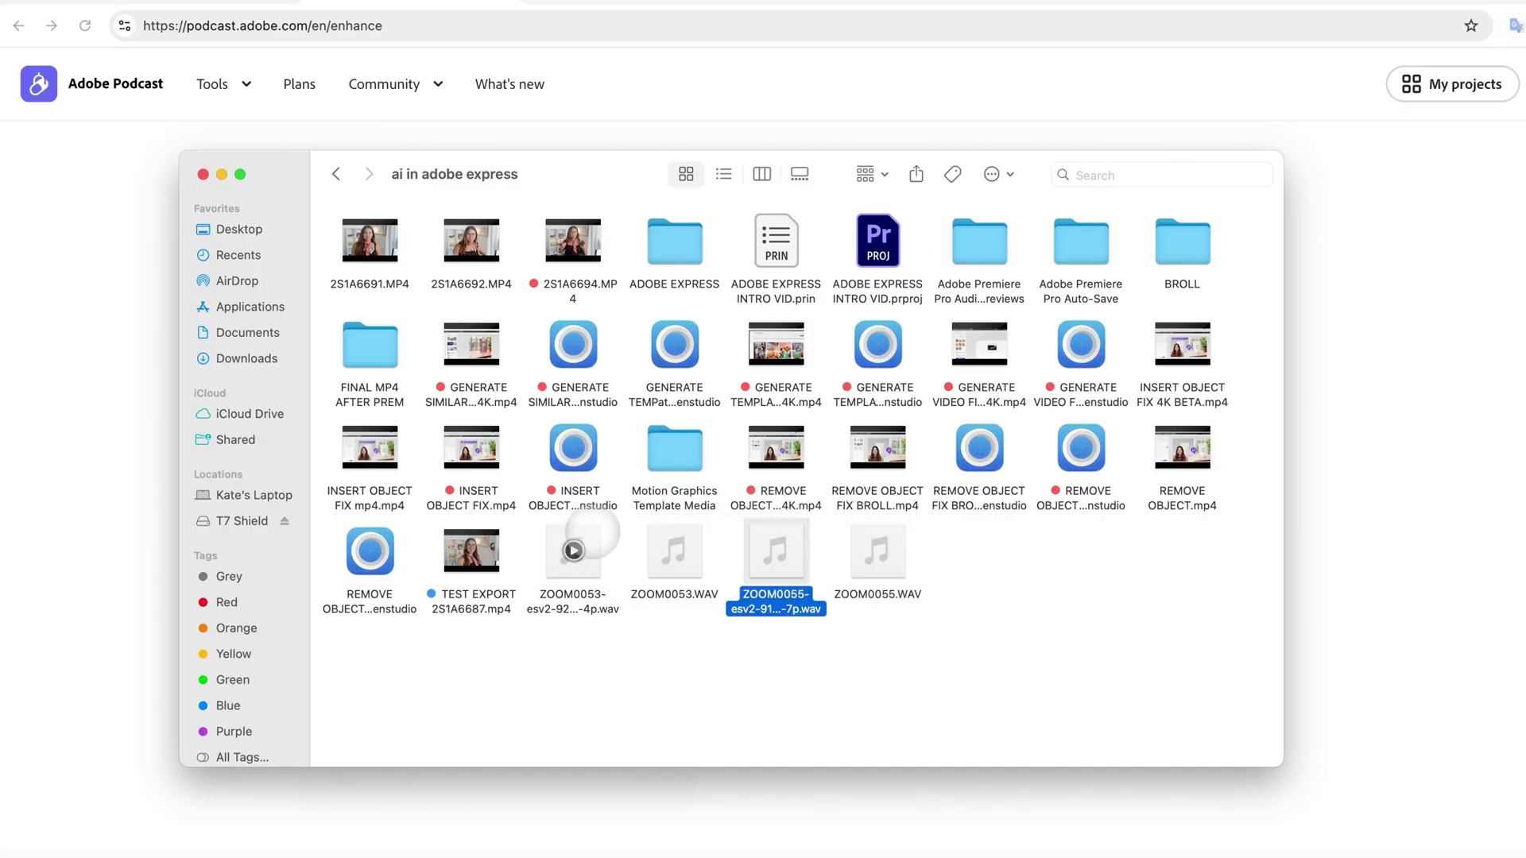
pyautogui.click(576, 547)
pyautogui.click(715, 660)
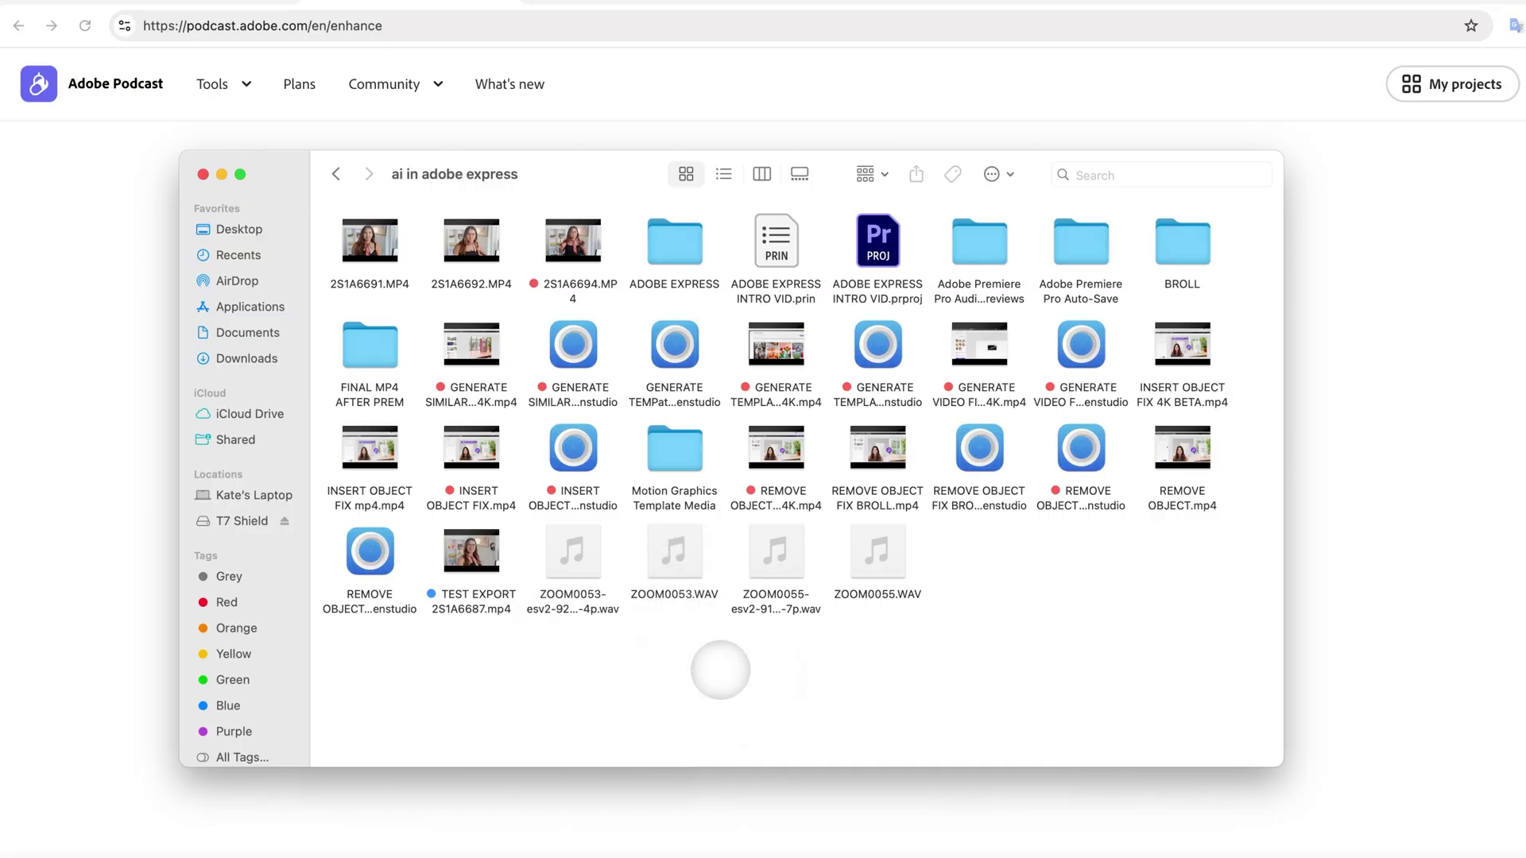
pyautogui.click(893, 532)
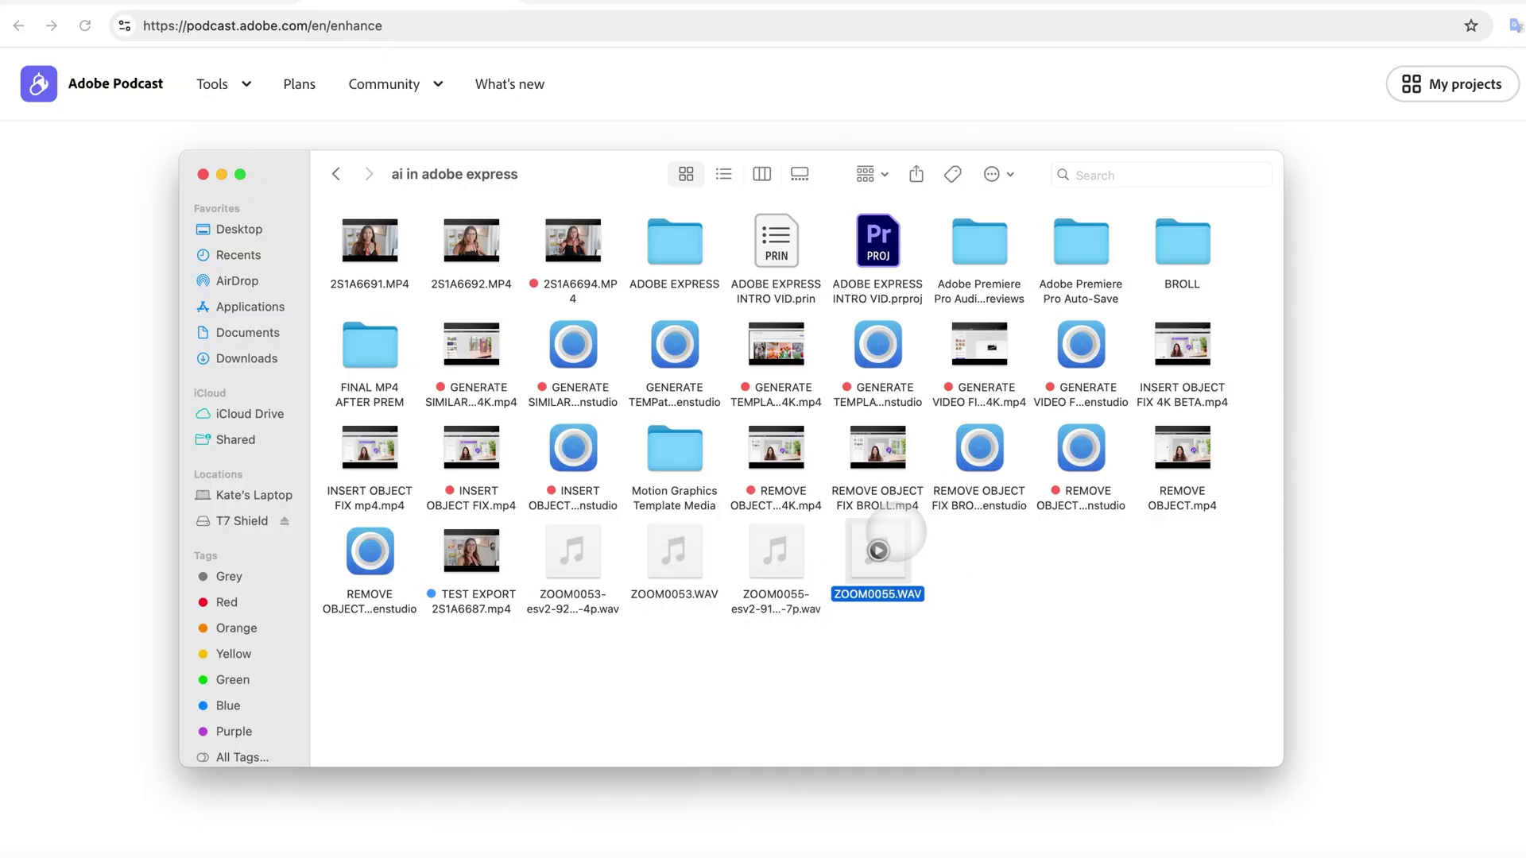
pyautogui.press('space')
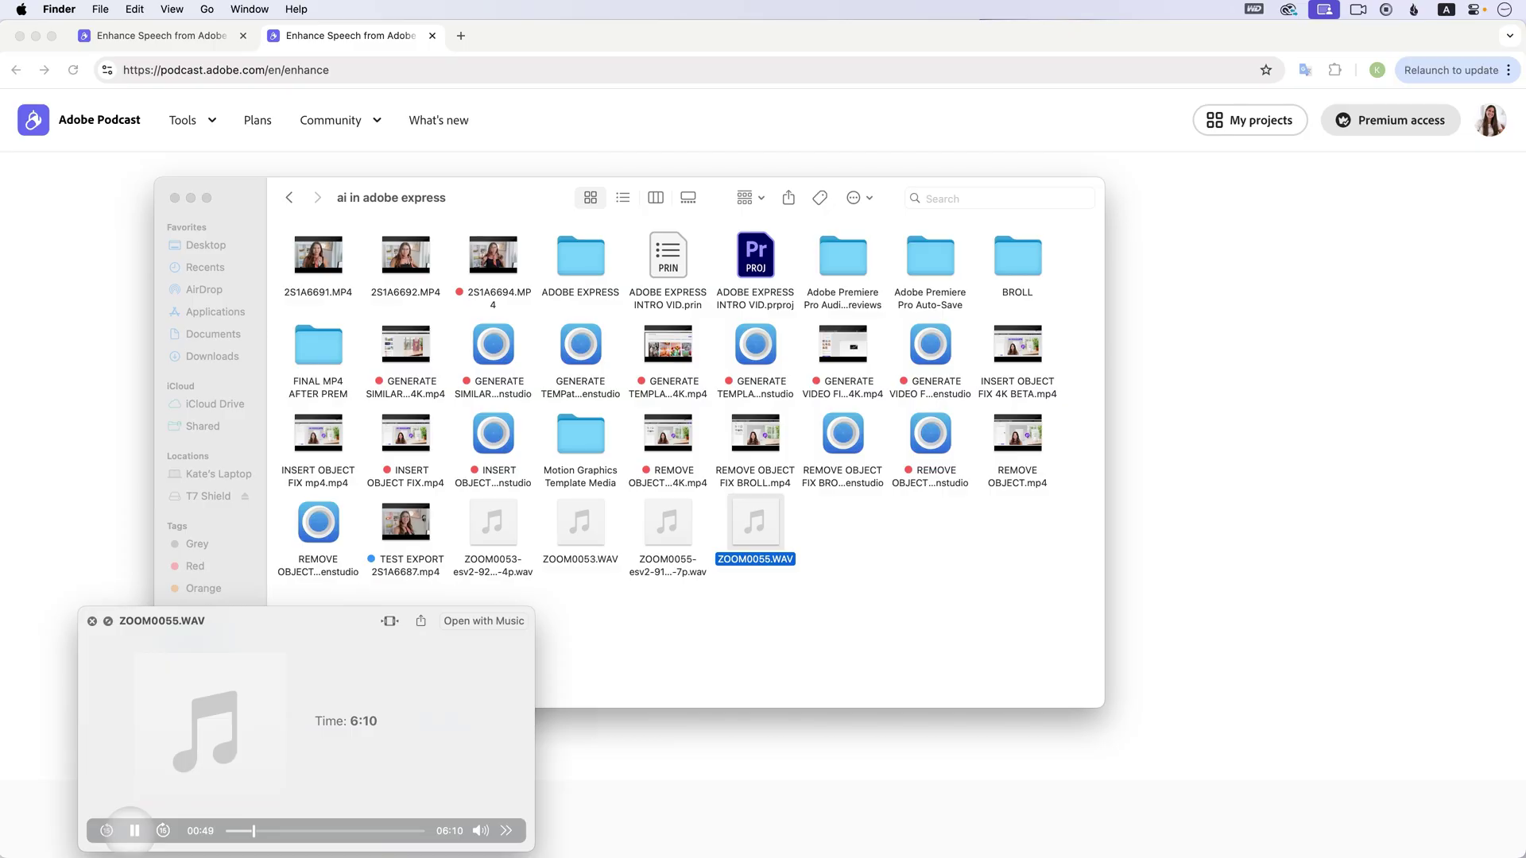
pyautogui.click(134, 831)
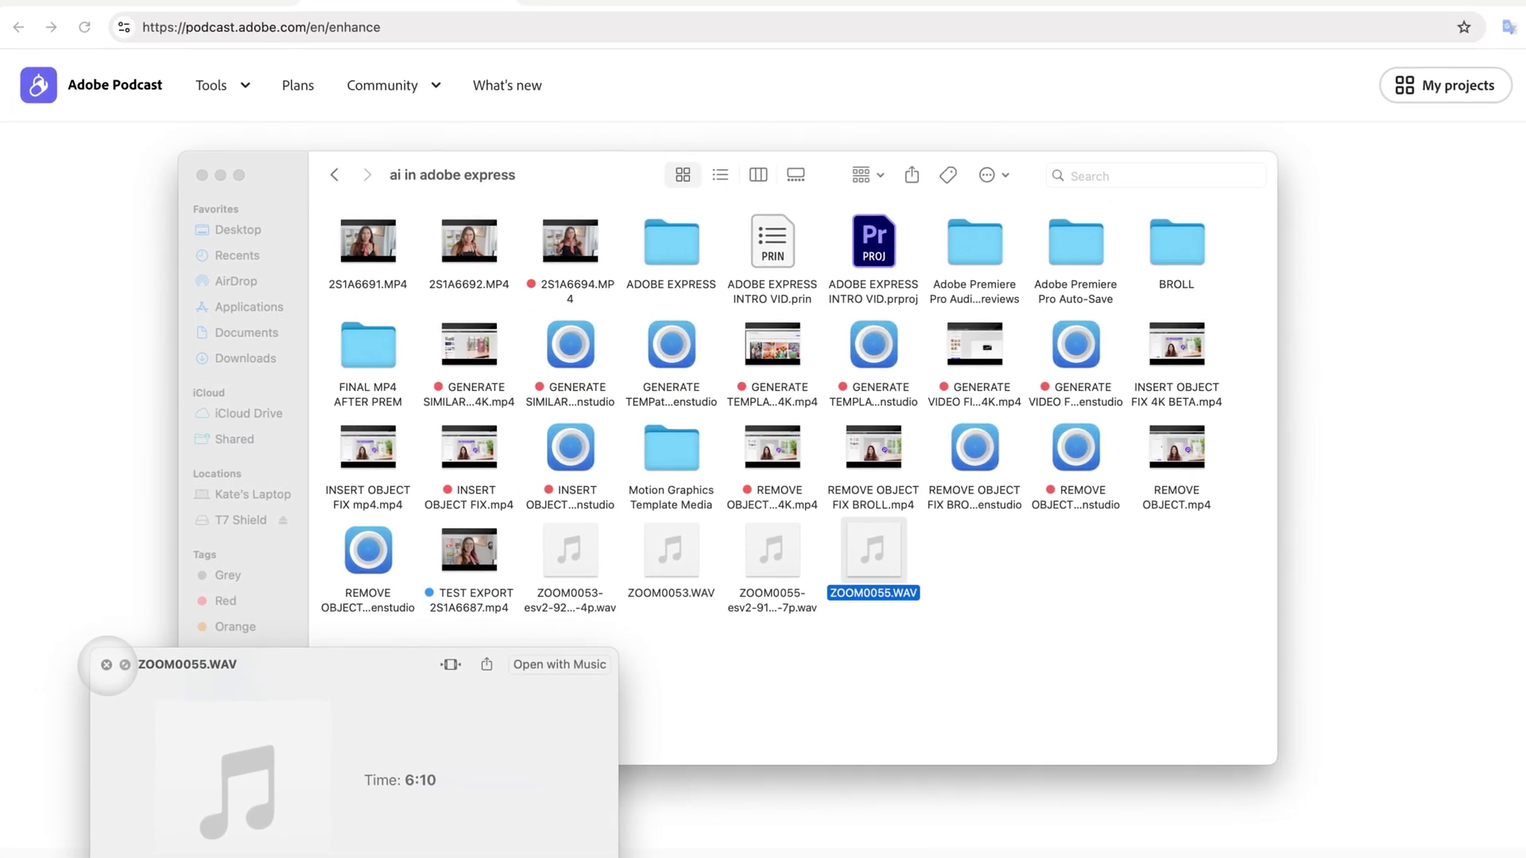
# Step: Upload ZOOM0055.WAV from the T7 Shield drive folder into Enhance Speech
pyautogui.click(92, 620)
pyautogui.moveTo(619, 154); pyautogui.dragTo(1084, 171)
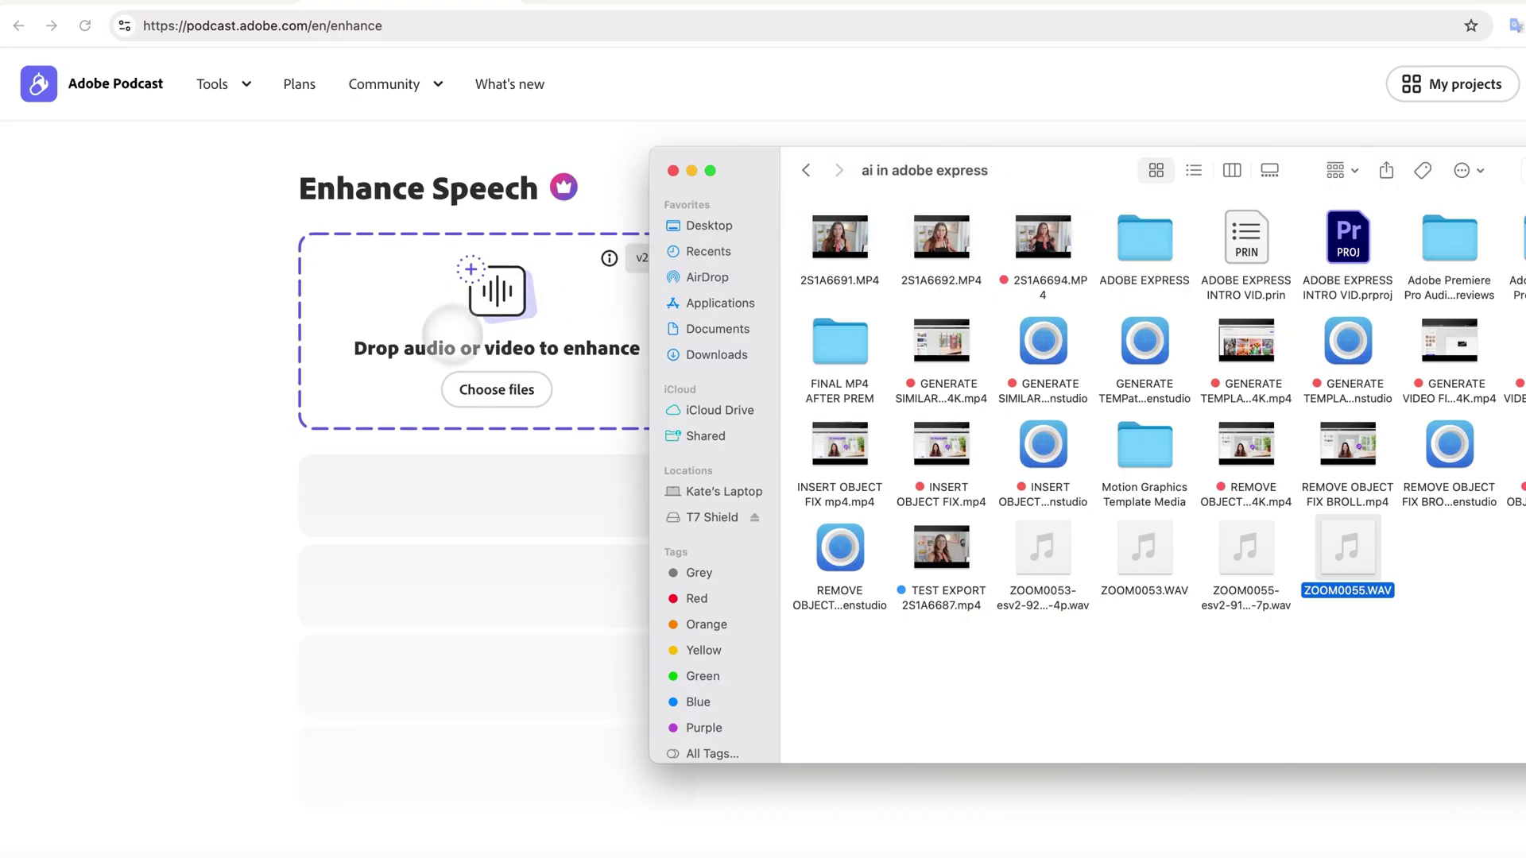
pyautogui.moveTo(1348, 547)
pyautogui.moveTo(1348, 547); pyautogui.dragTo(453, 381)
pyautogui.click(497, 391)
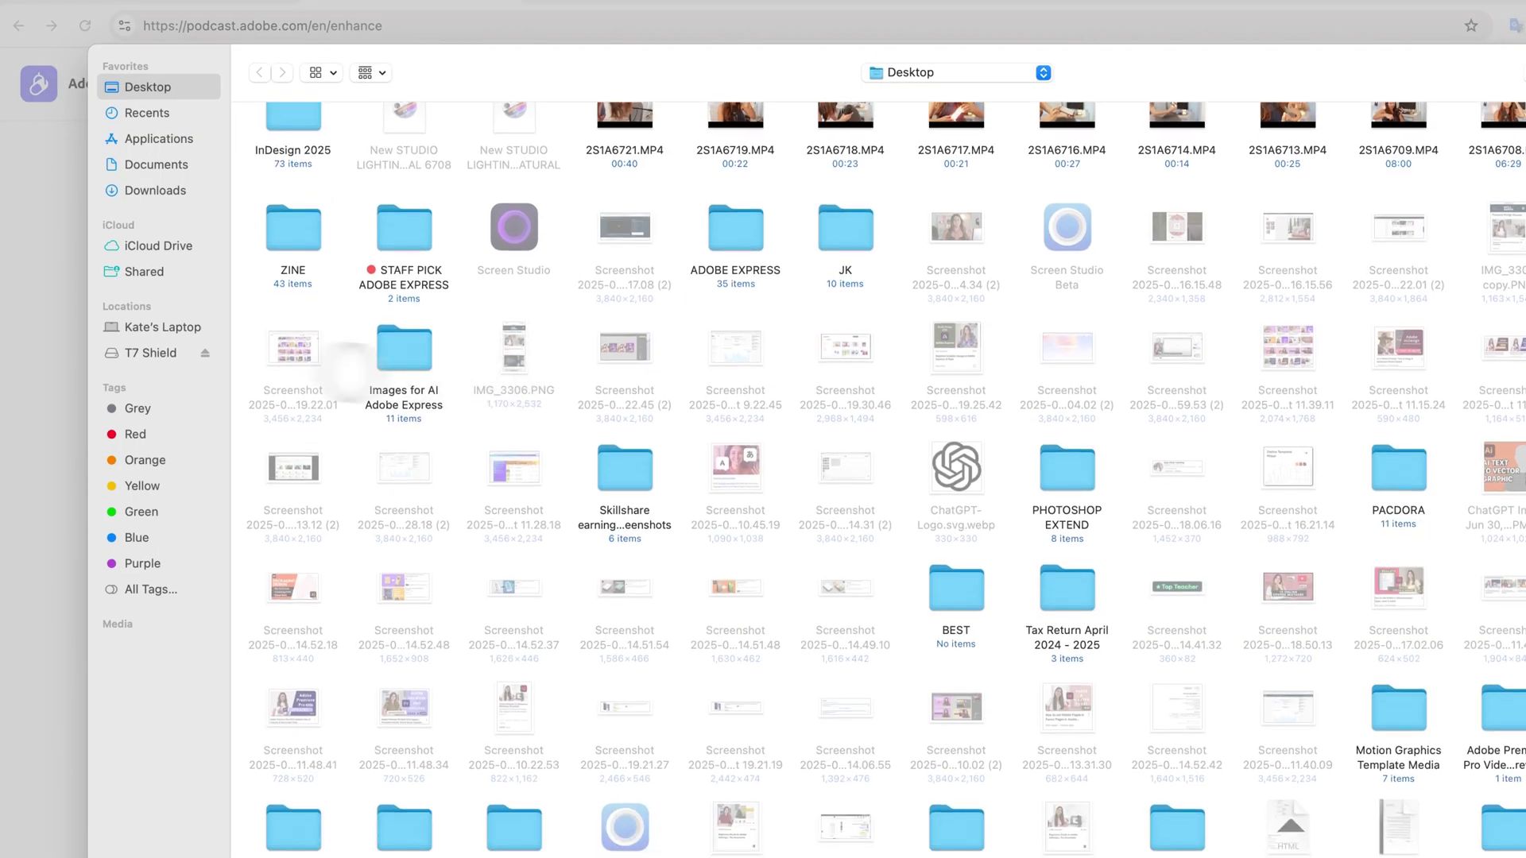
pyautogui.click(143, 353)
pyautogui.doubleClick(293, 151)
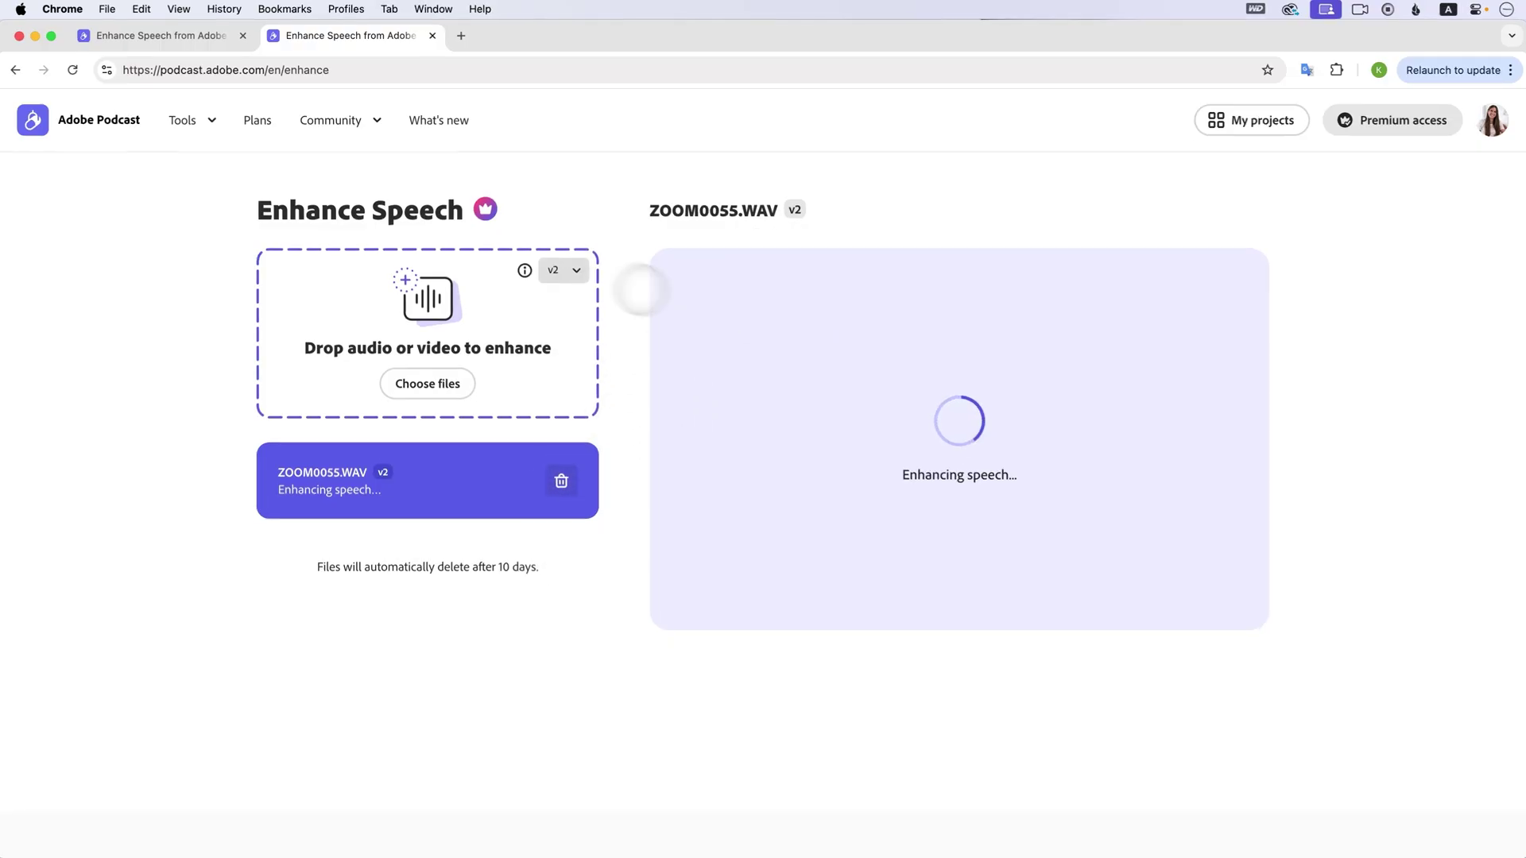
# Step: Check the available enhancement versions in the v2 dropdown, then close it
pyautogui.click(566, 270)
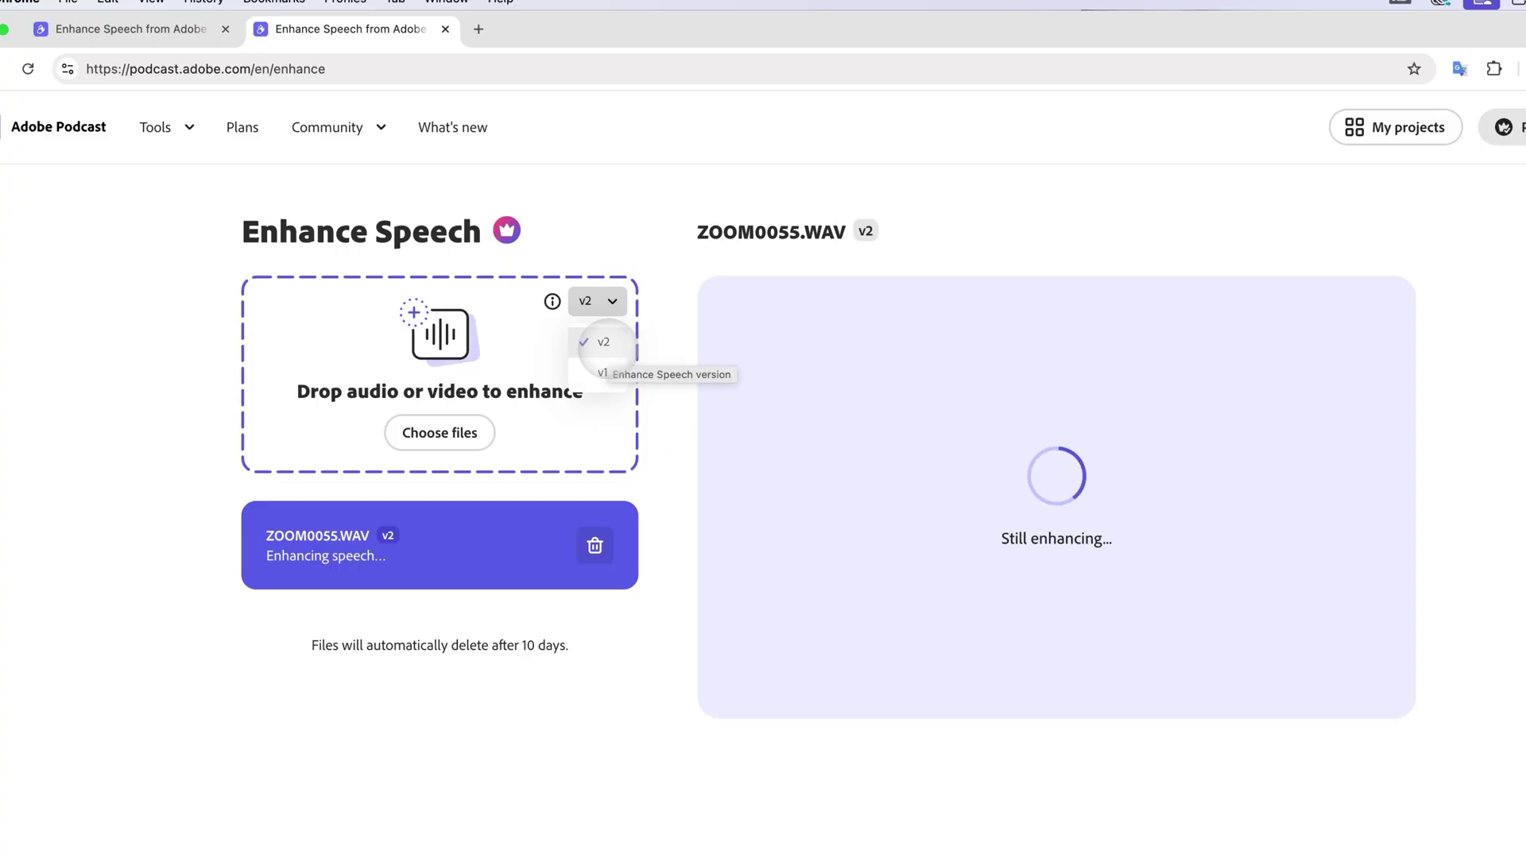
pyautogui.click(590, 268)
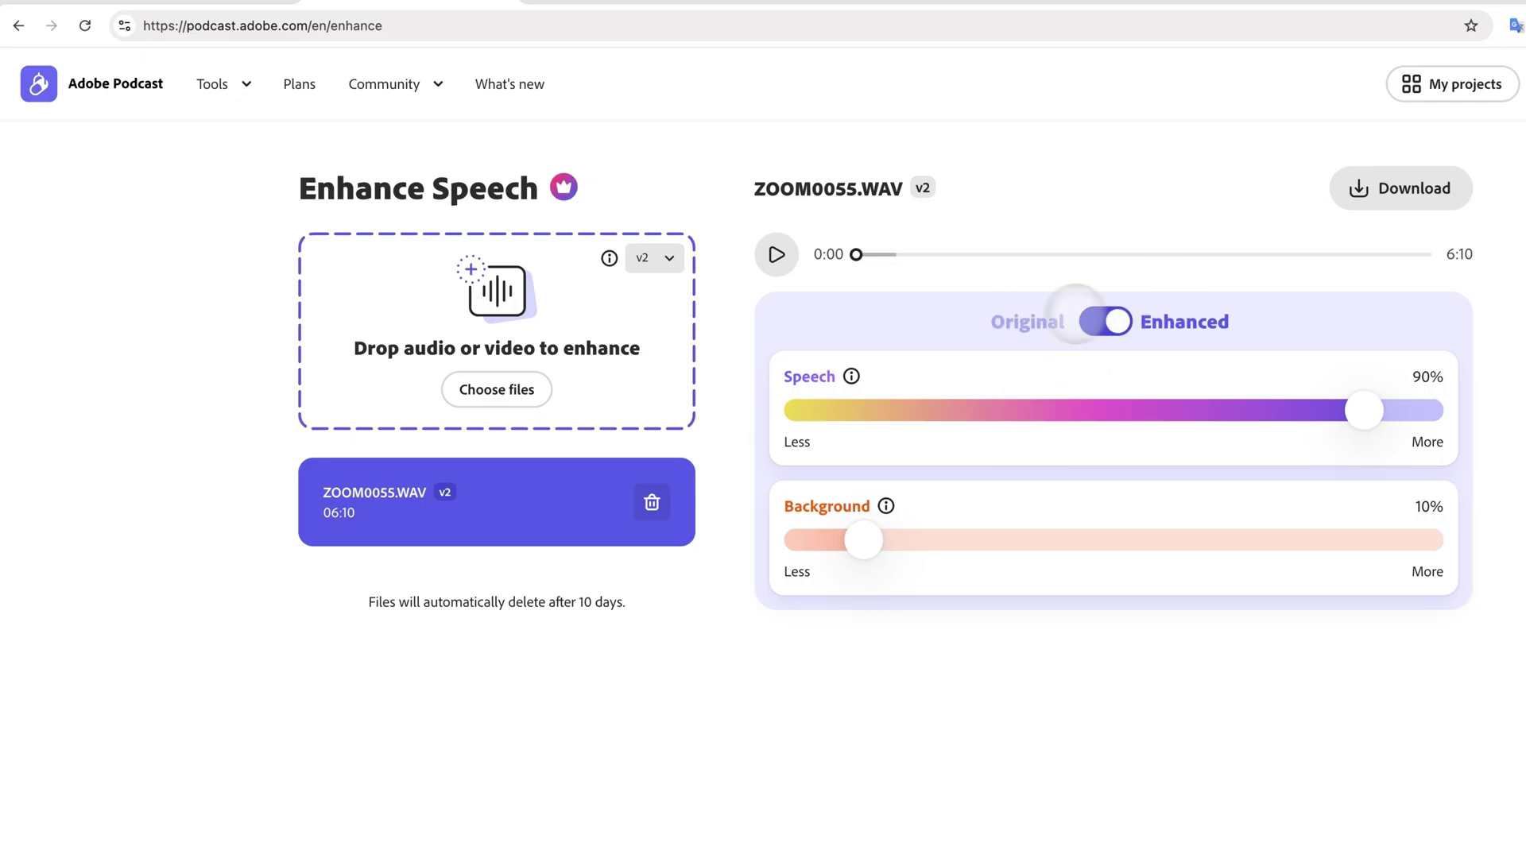
# Step: Compare original and enhanced audio, trying Background 7% and Speech about 93% during playback
pyautogui.click(1108, 321)
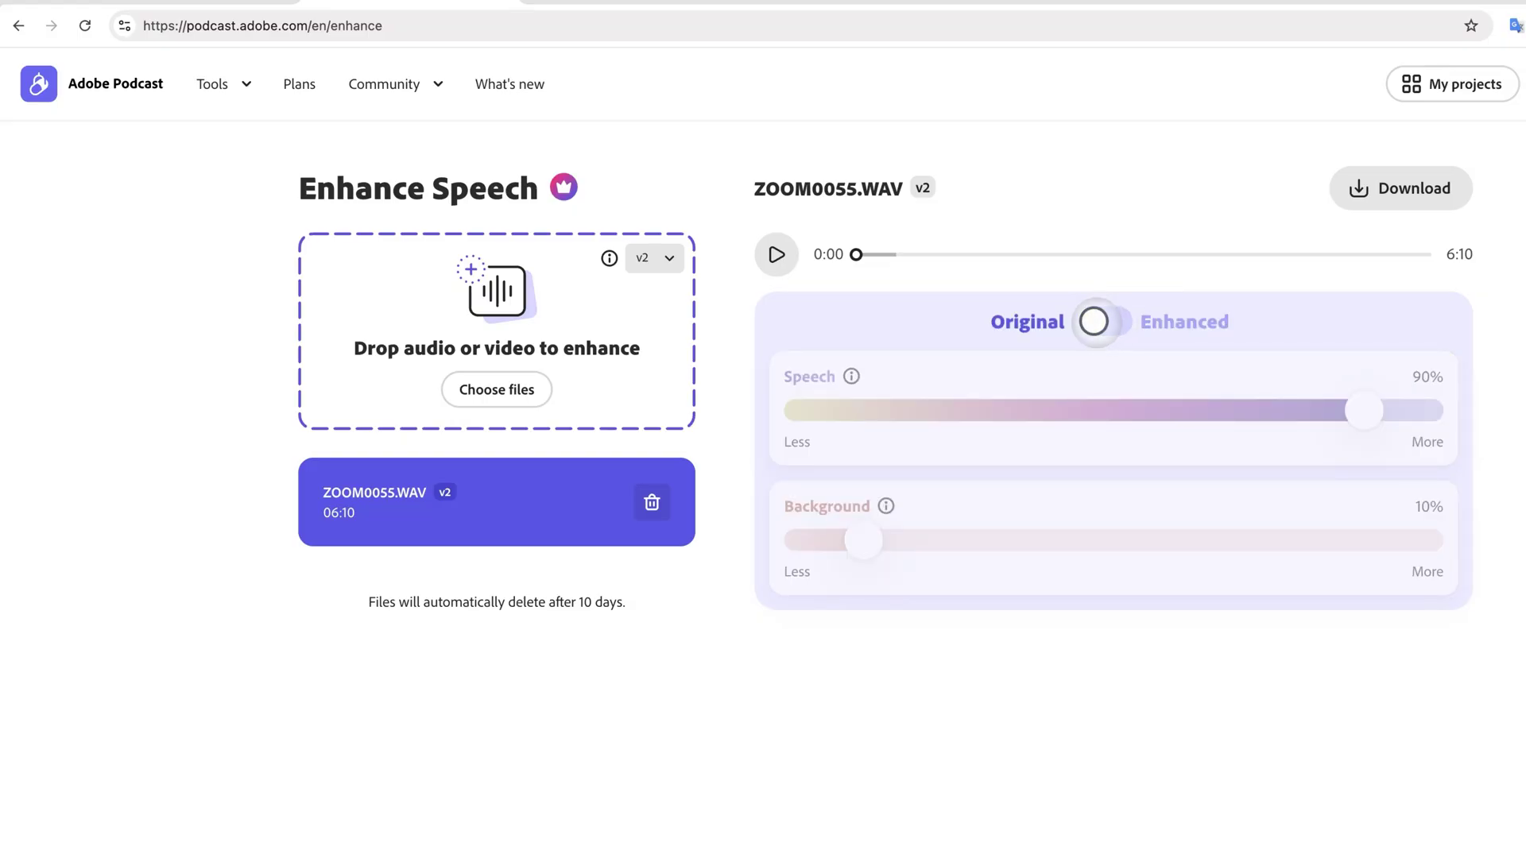
pyautogui.click(1097, 321)
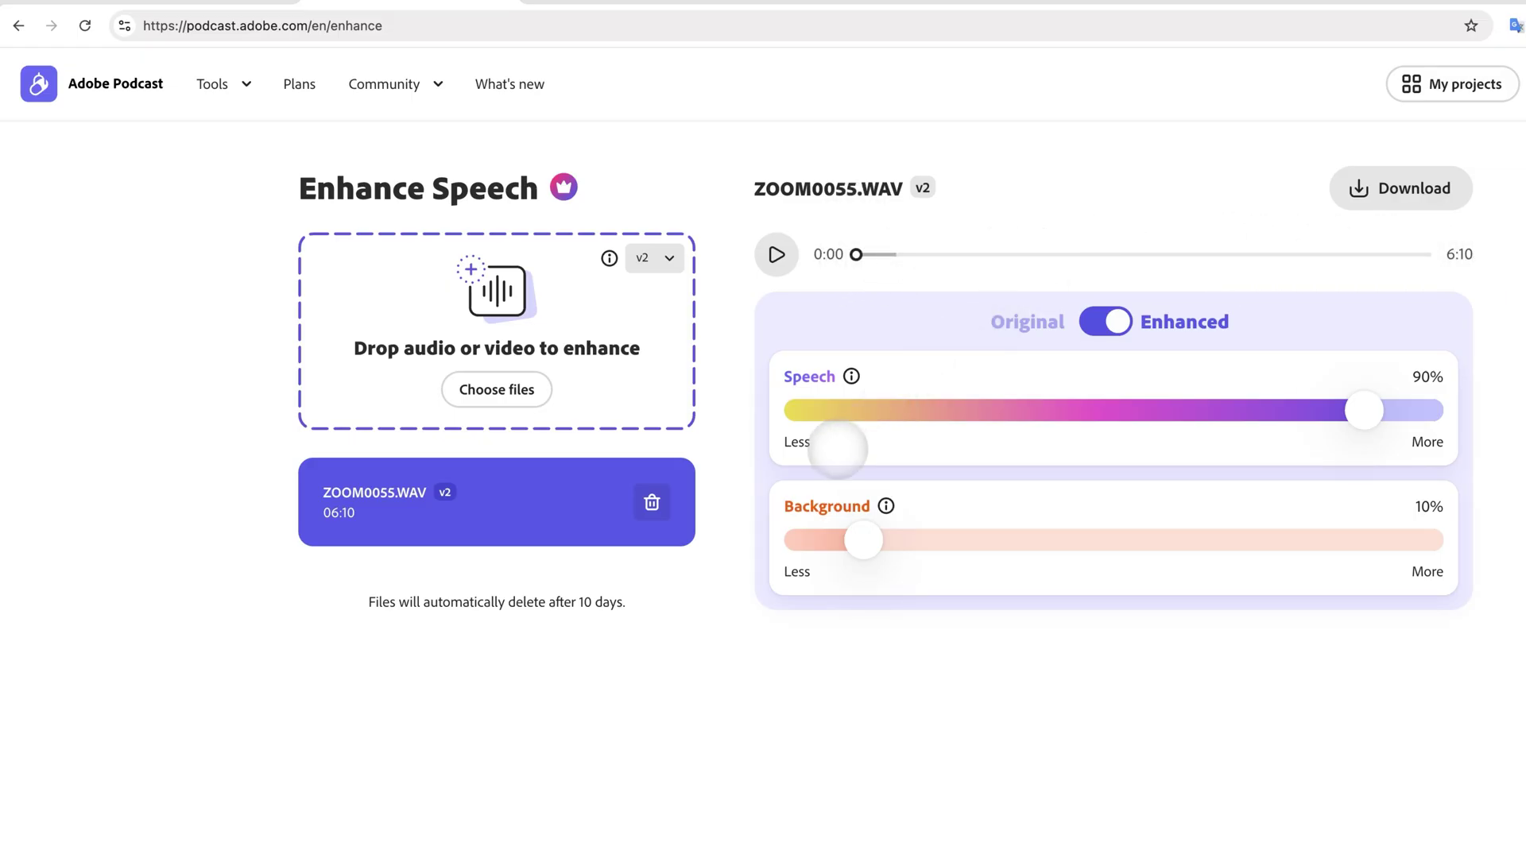
pyautogui.click(843, 539)
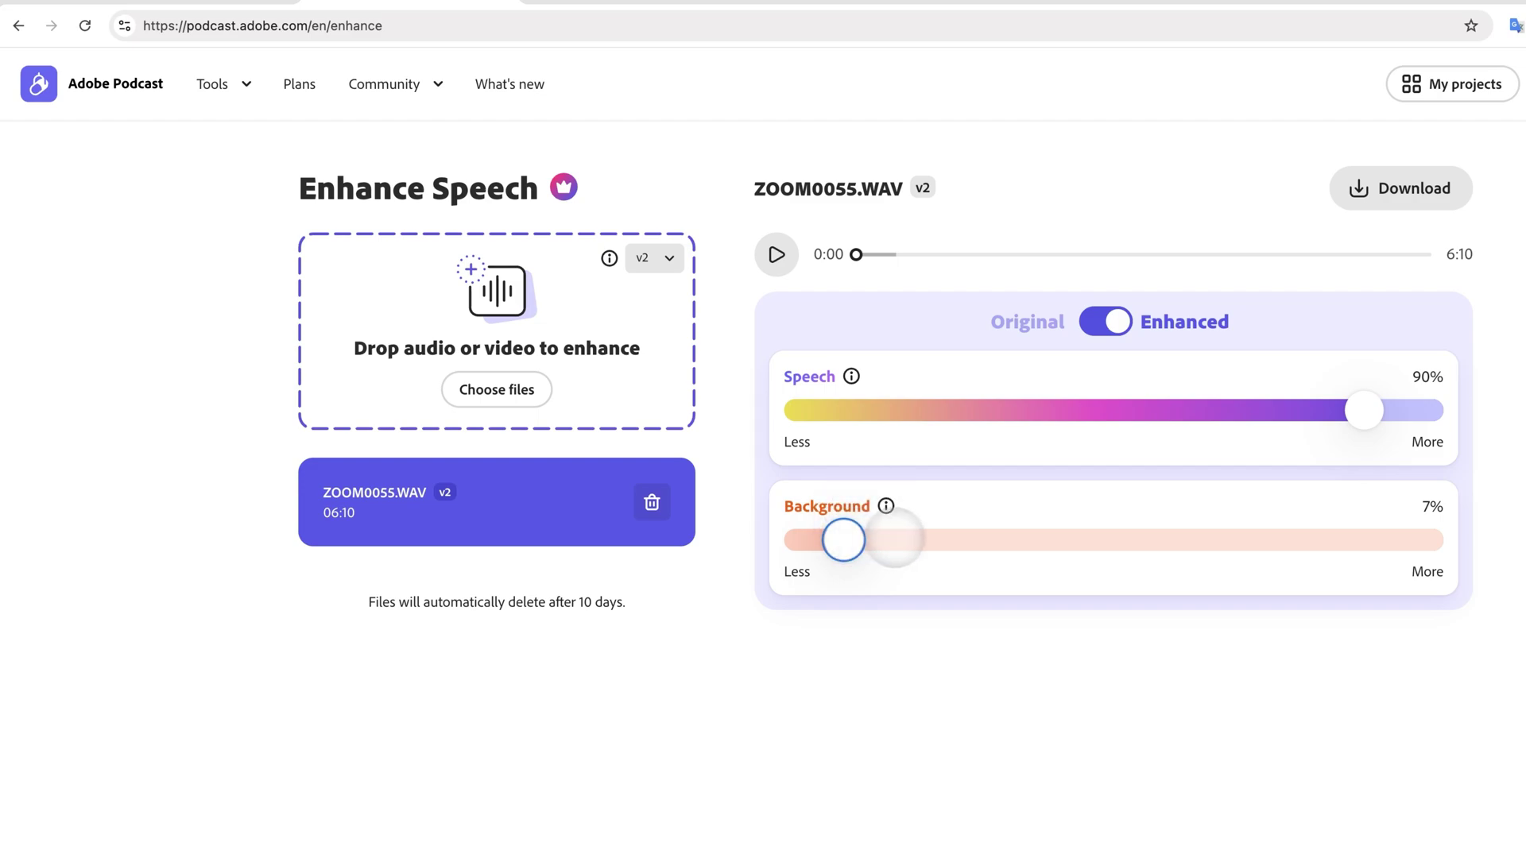
pyautogui.moveTo(1364, 410)
pyautogui.mouseDown()
pyautogui.moveTo(1396, 412)
pyautogui.moveTo(1383, 411)
pyautogui.mouseUp()
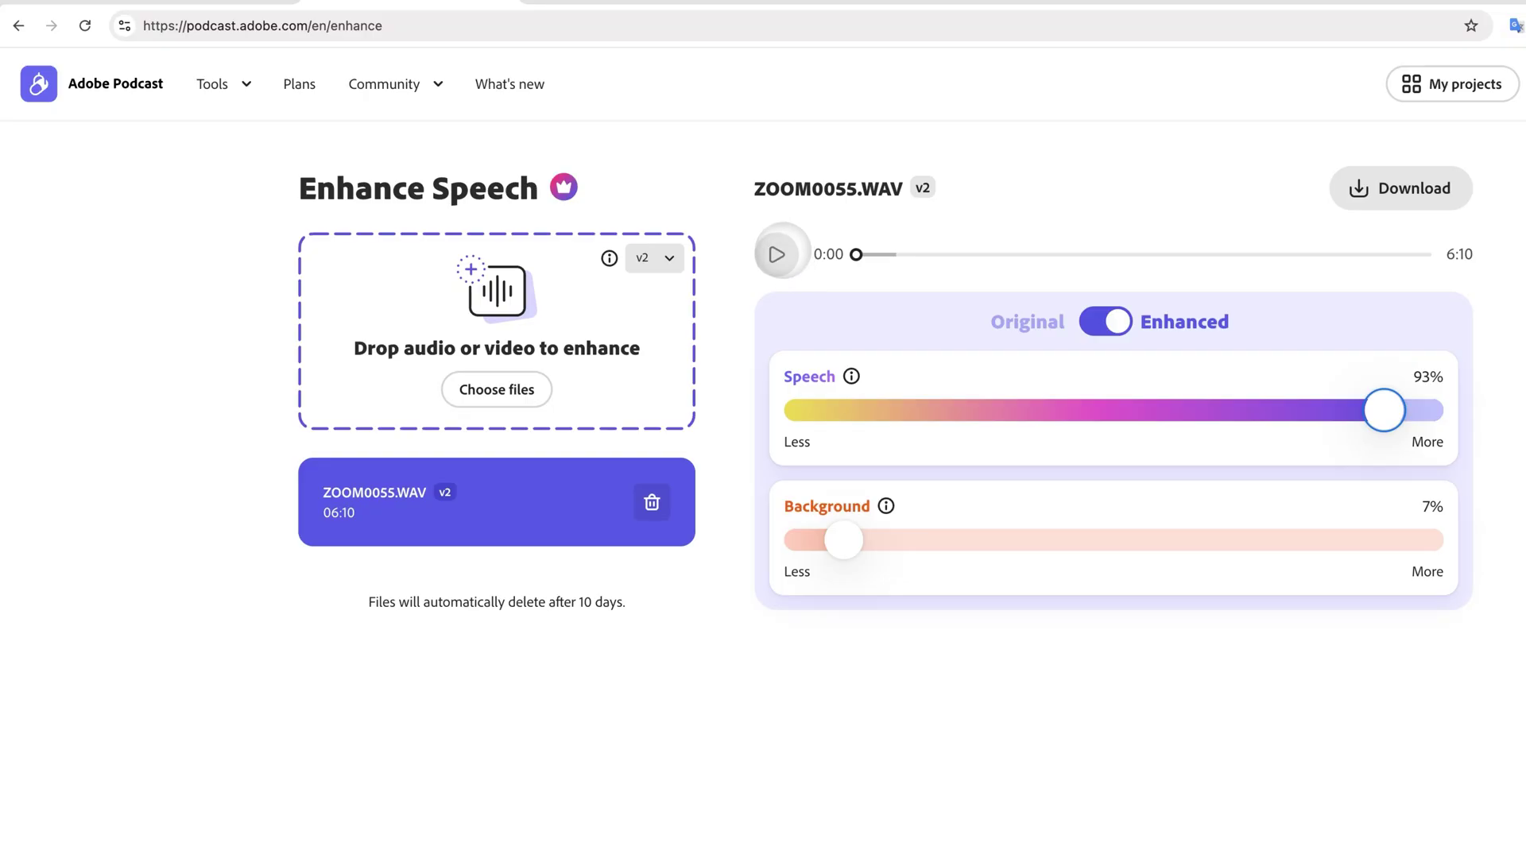
pyautogui.click(776, 255)
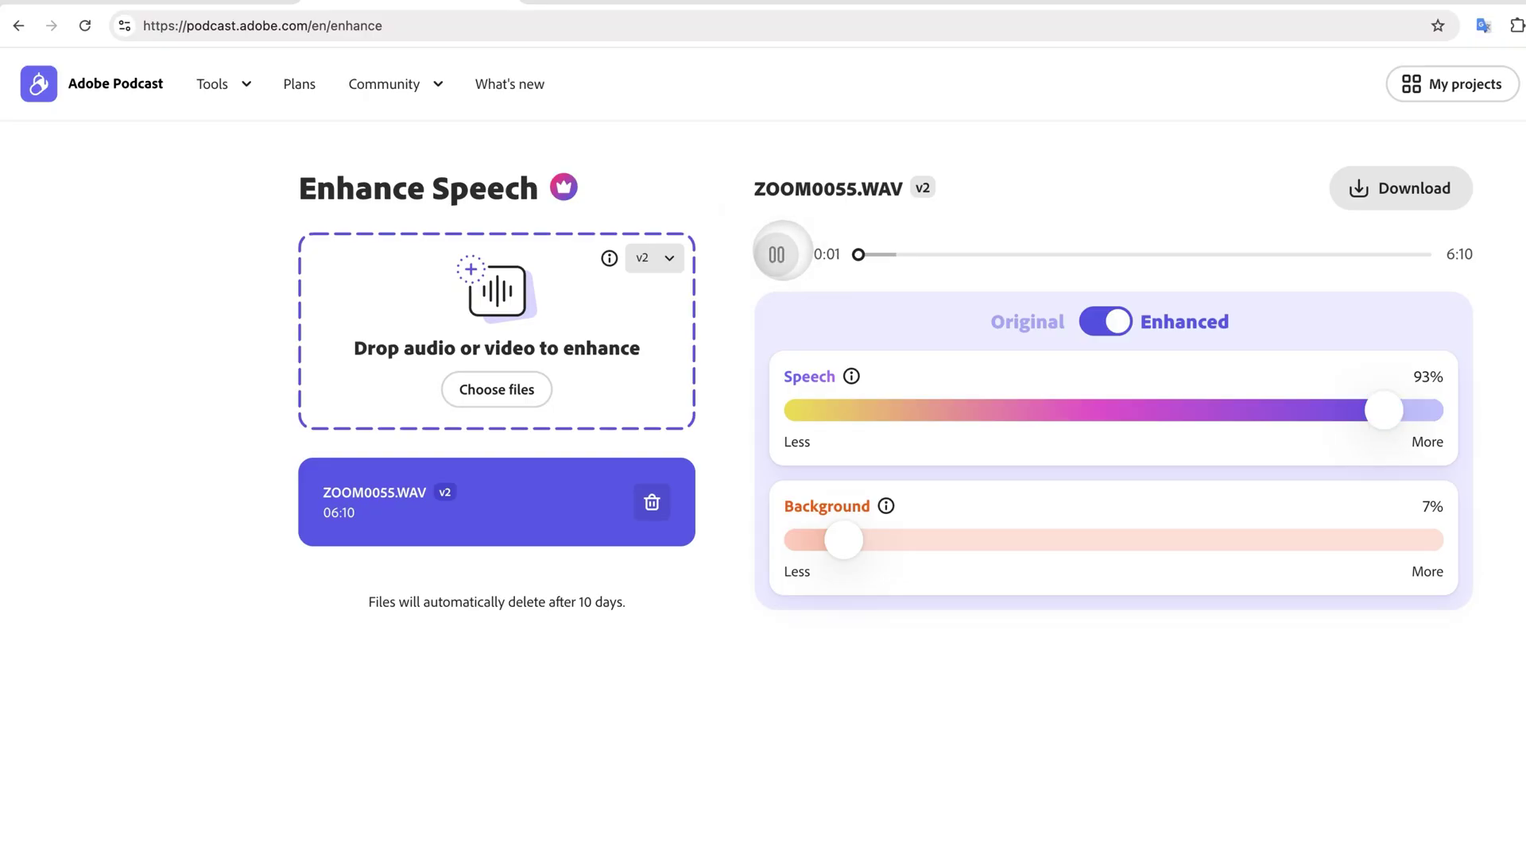
pyautogui.click(889, 255)
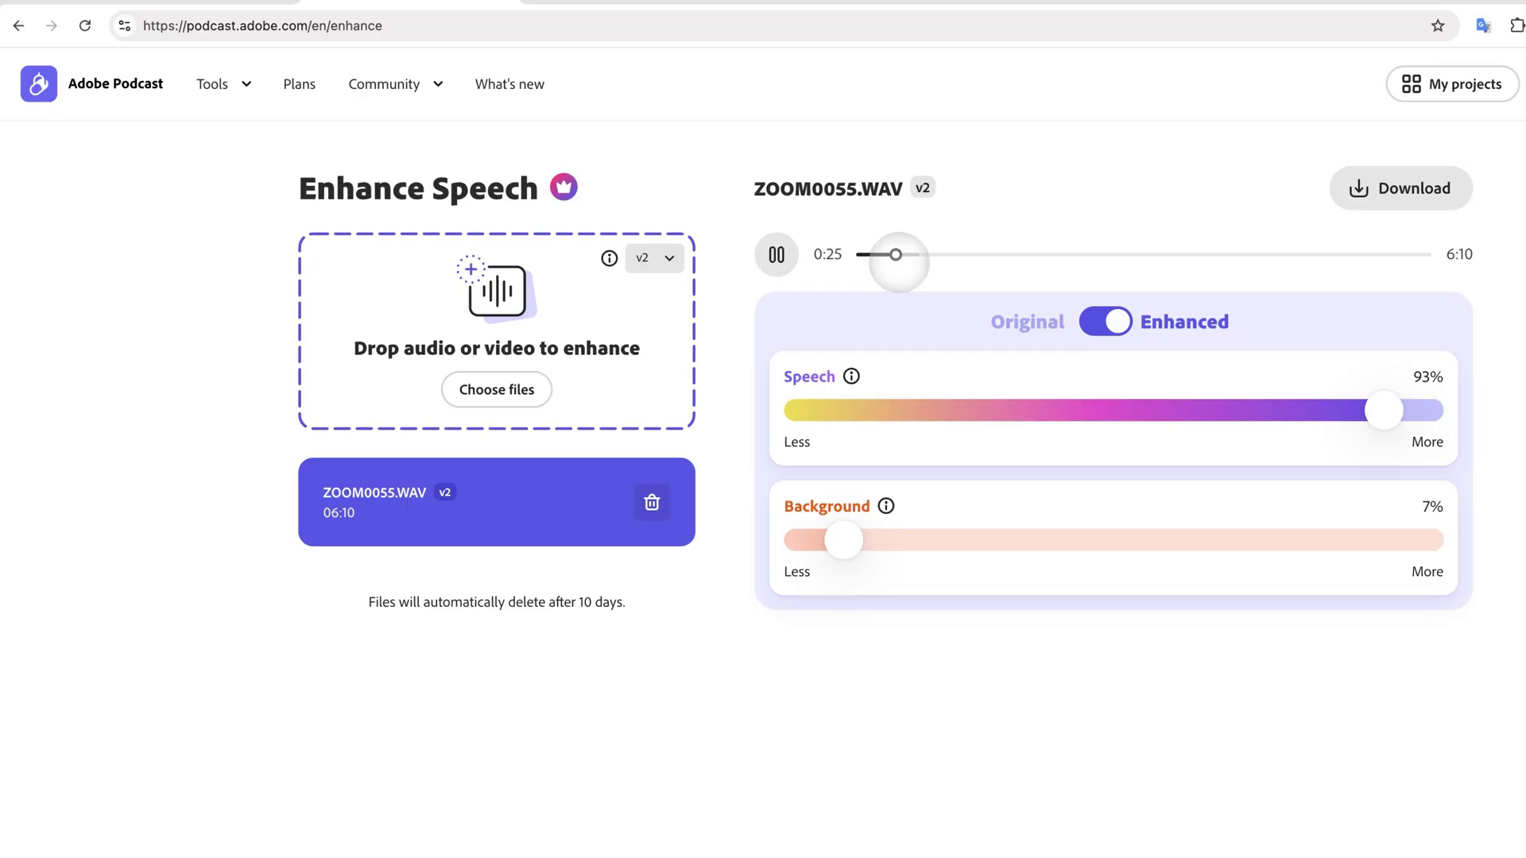
pyautogui.moveTo(898, 258); pyautogui.dragTo(911, 255)
pyautogui.click(777, 254)
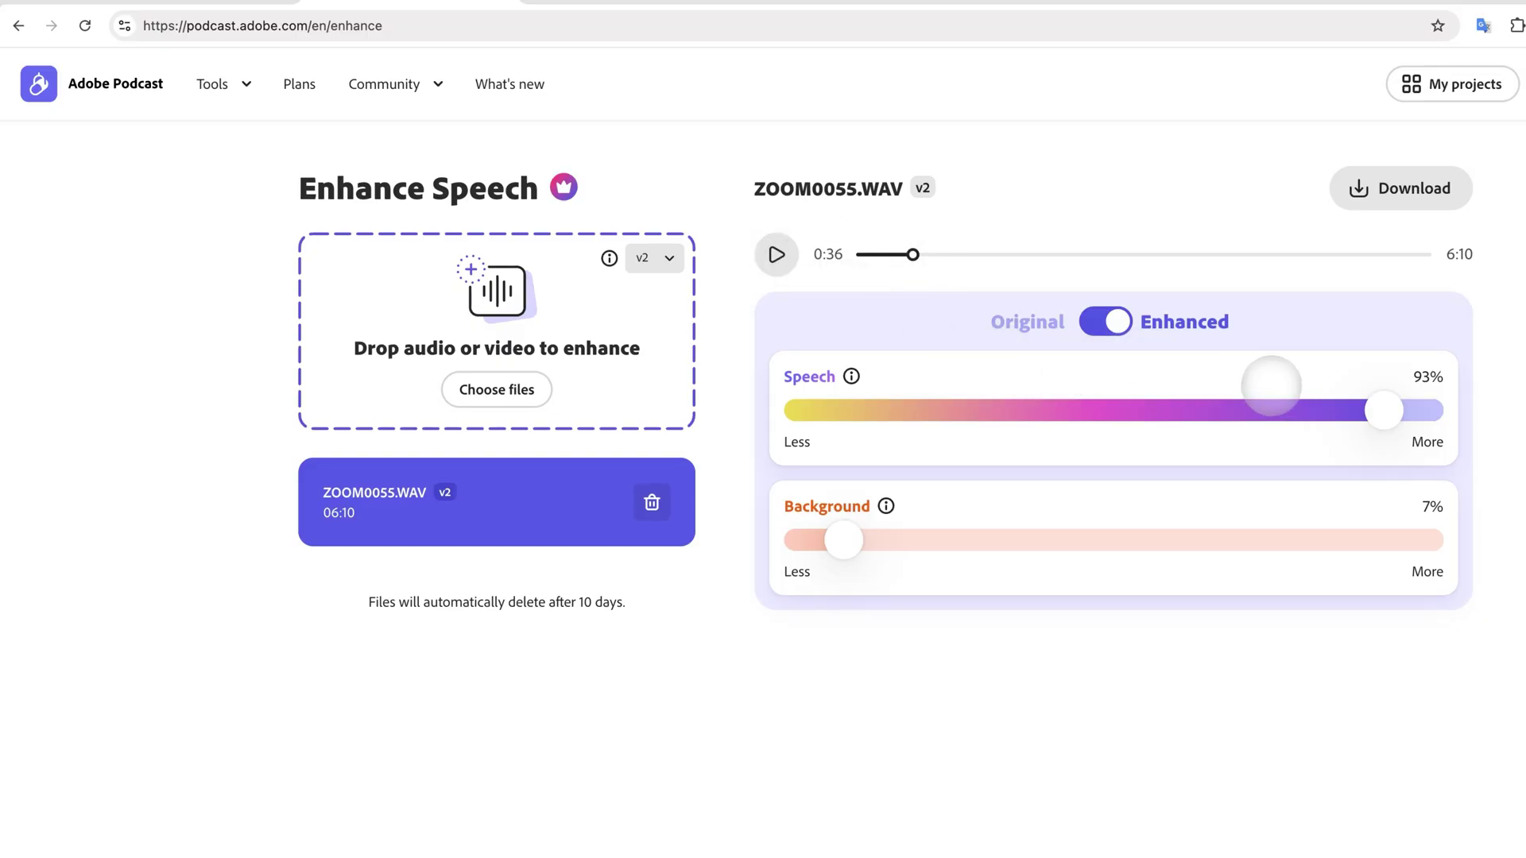
# Step: Raise Speech to 97% and lower Background to 3%, then 0%, while playing
pyautogui.moveTo(1383, 410); pyautogui.dragTo(1418, 417)
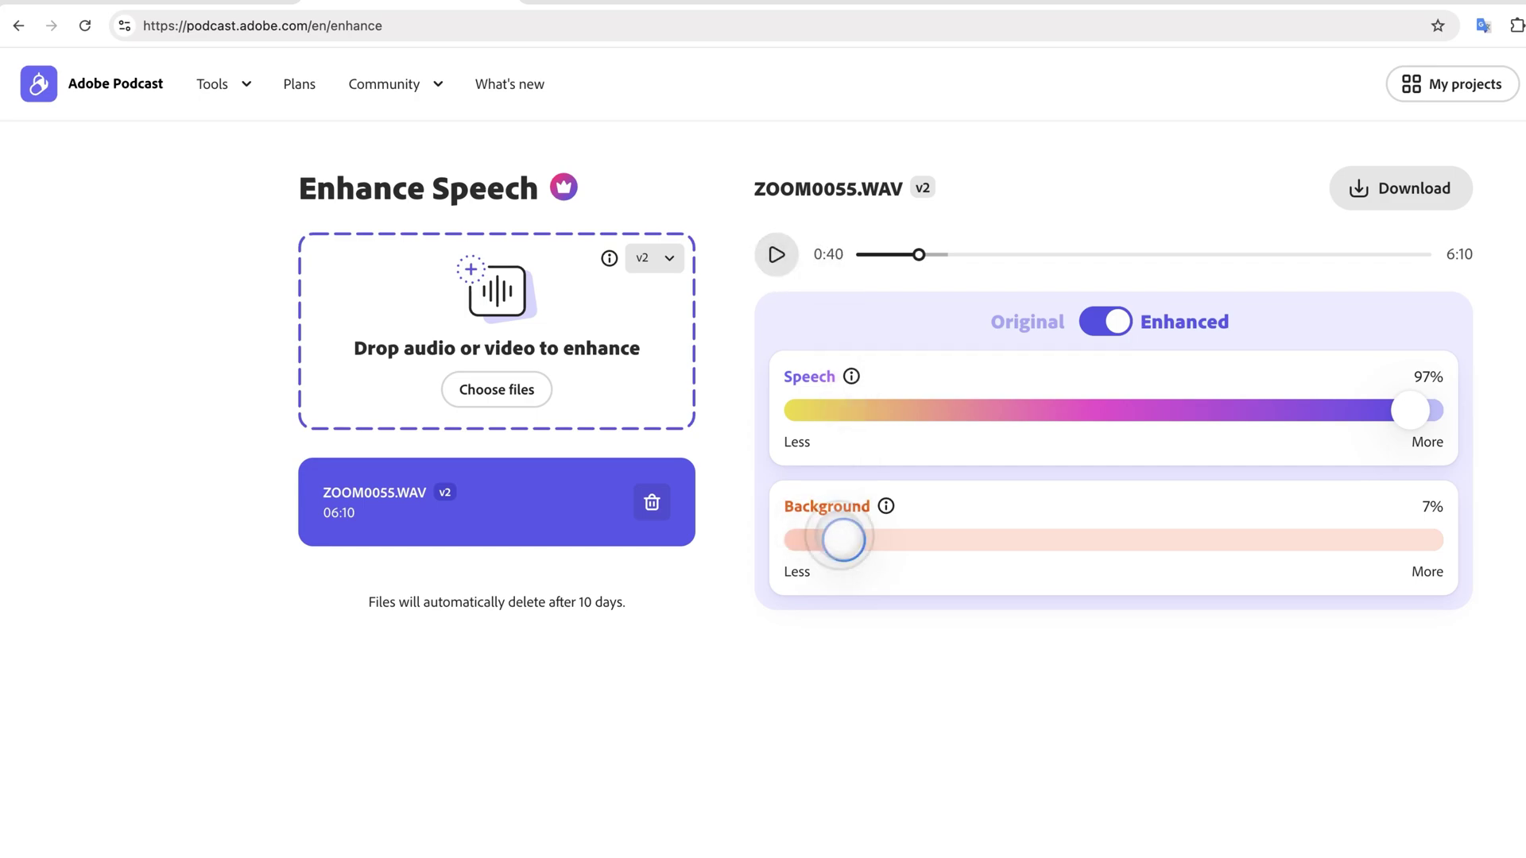
pyautogui.moveTo(842, 540); pyautogui.dragTo(817, 540)
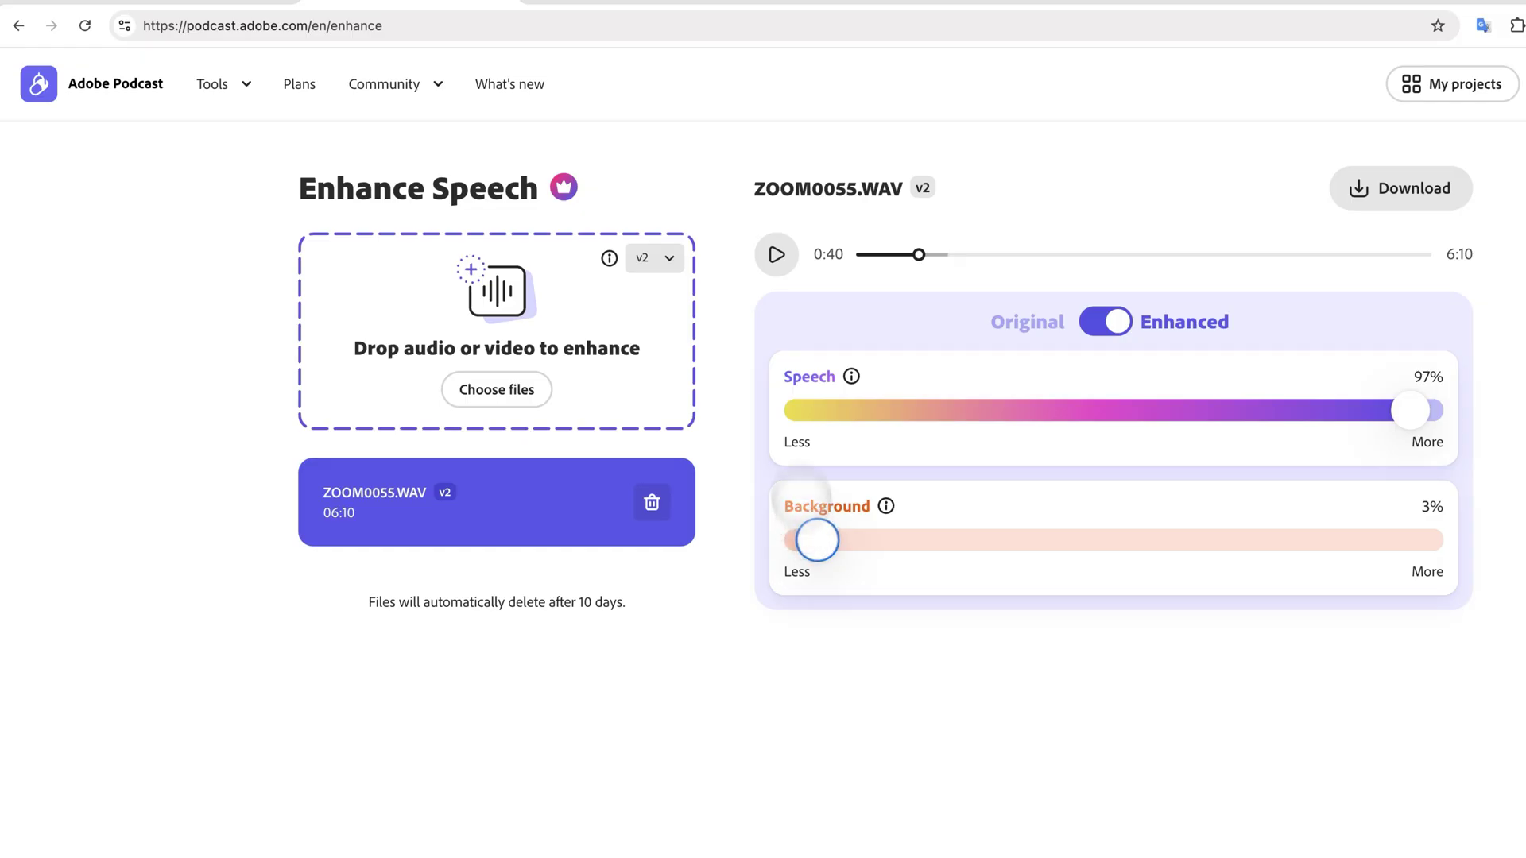
pyautogui.click(777, 254)
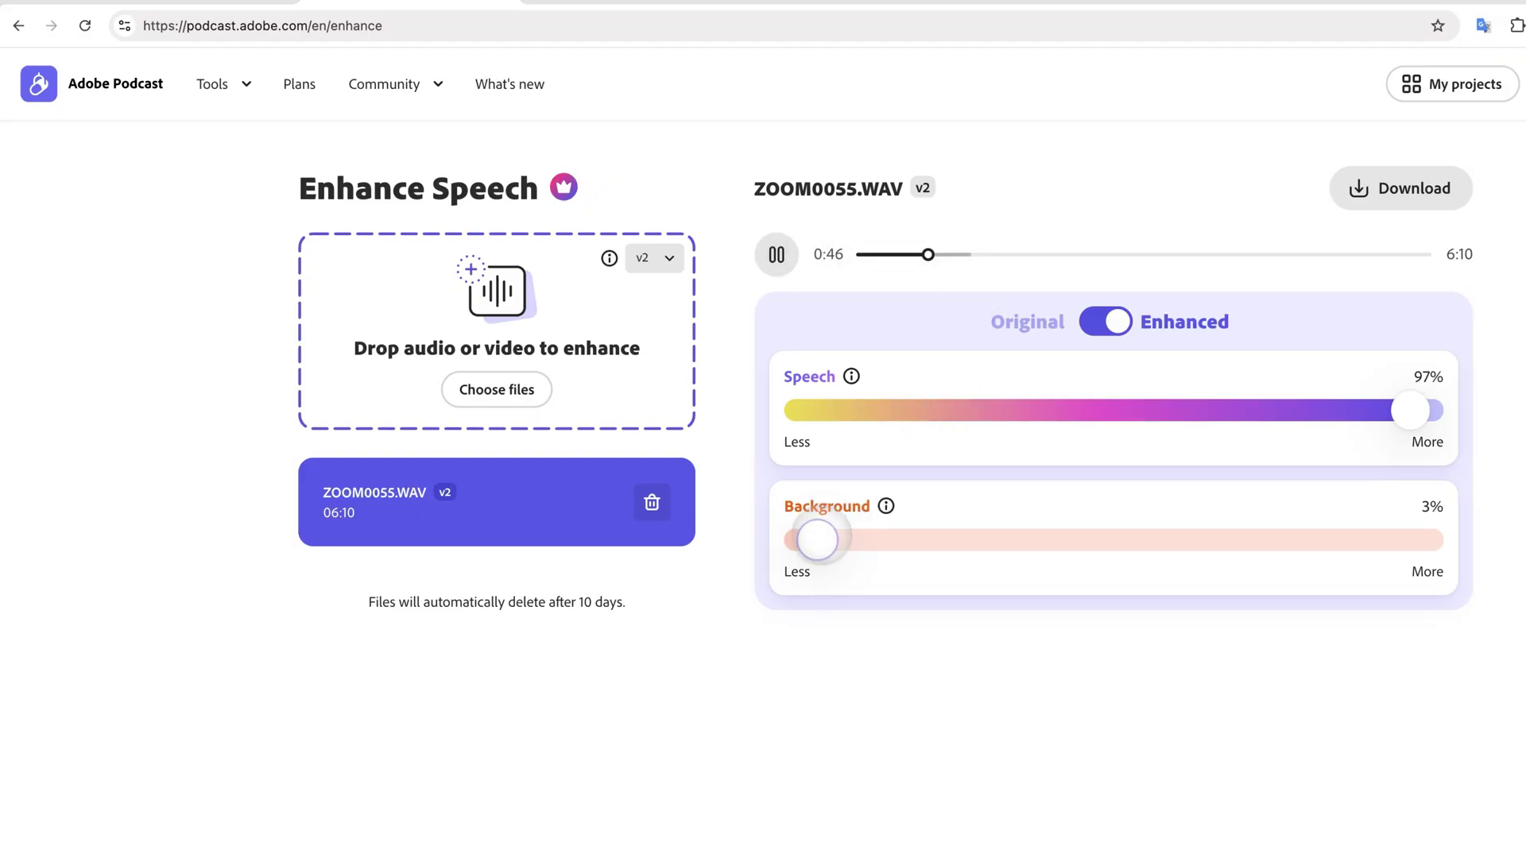
pyautogui.click(817, 539)
pyautogui.moveTo(817, 540); pyautogui.dragTo(794, 540)
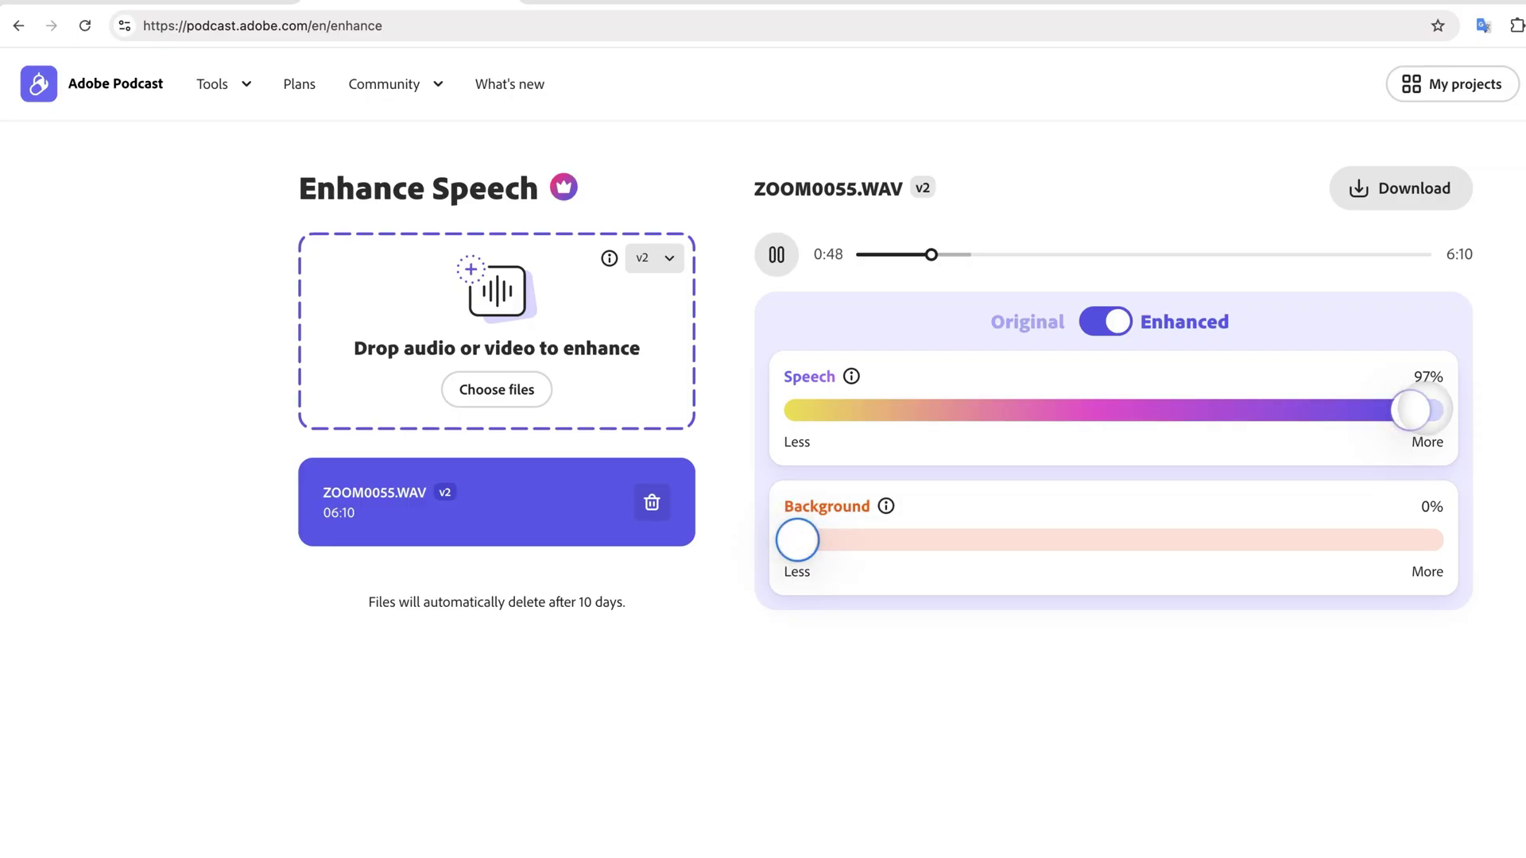
# Step: Fine-tune Speech down to 87%, keeping Background at 0%
pyautogui.moveTo(1411, 410); pyautogui.dragTo(1254, 410)
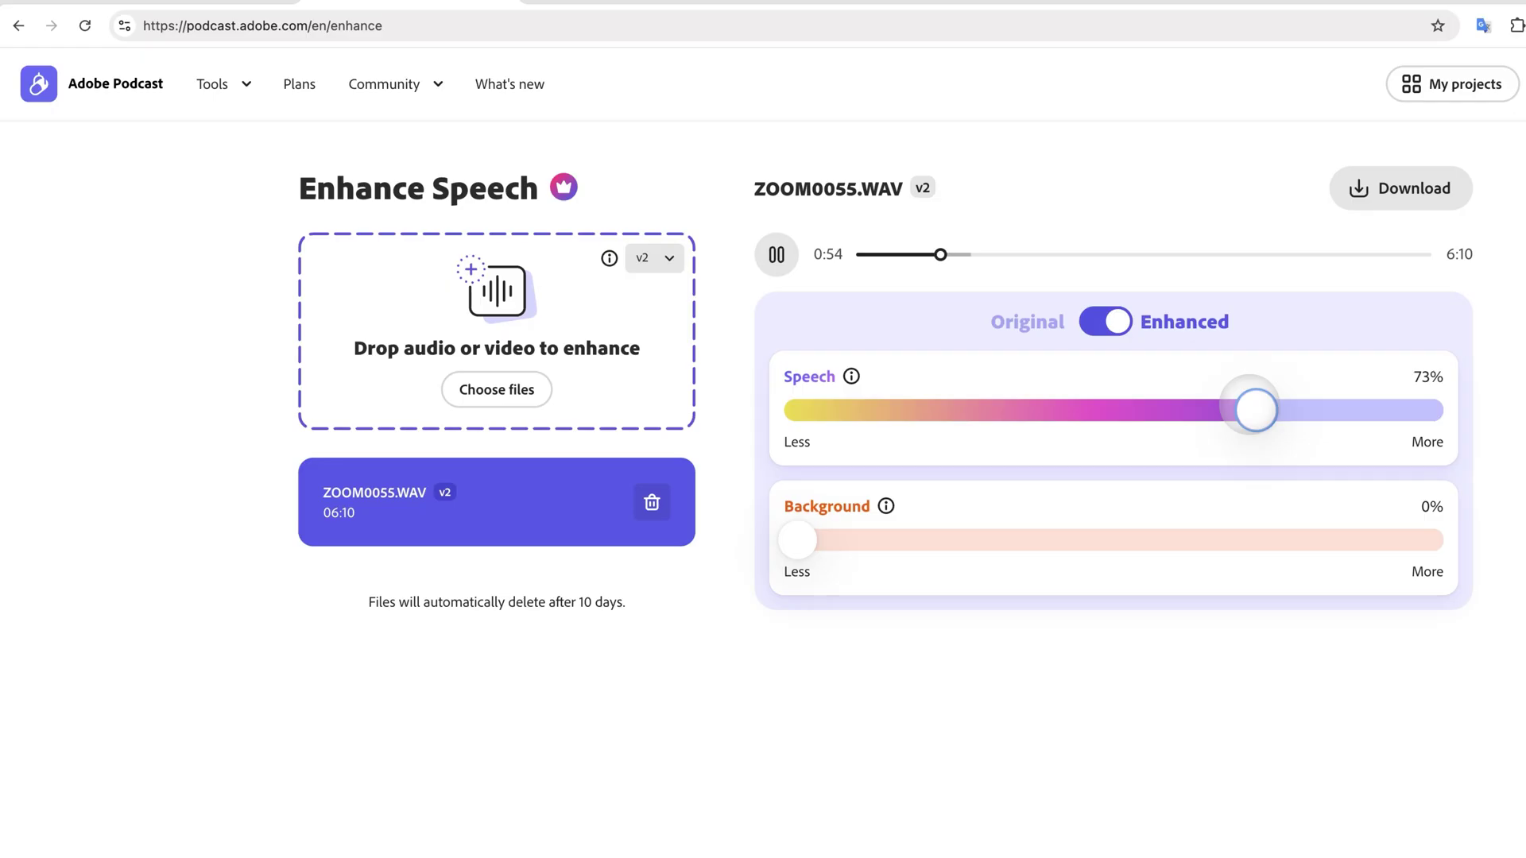
pyautogui.moveTo(1254, 410); pyautogui.dragTo(1325, 410)
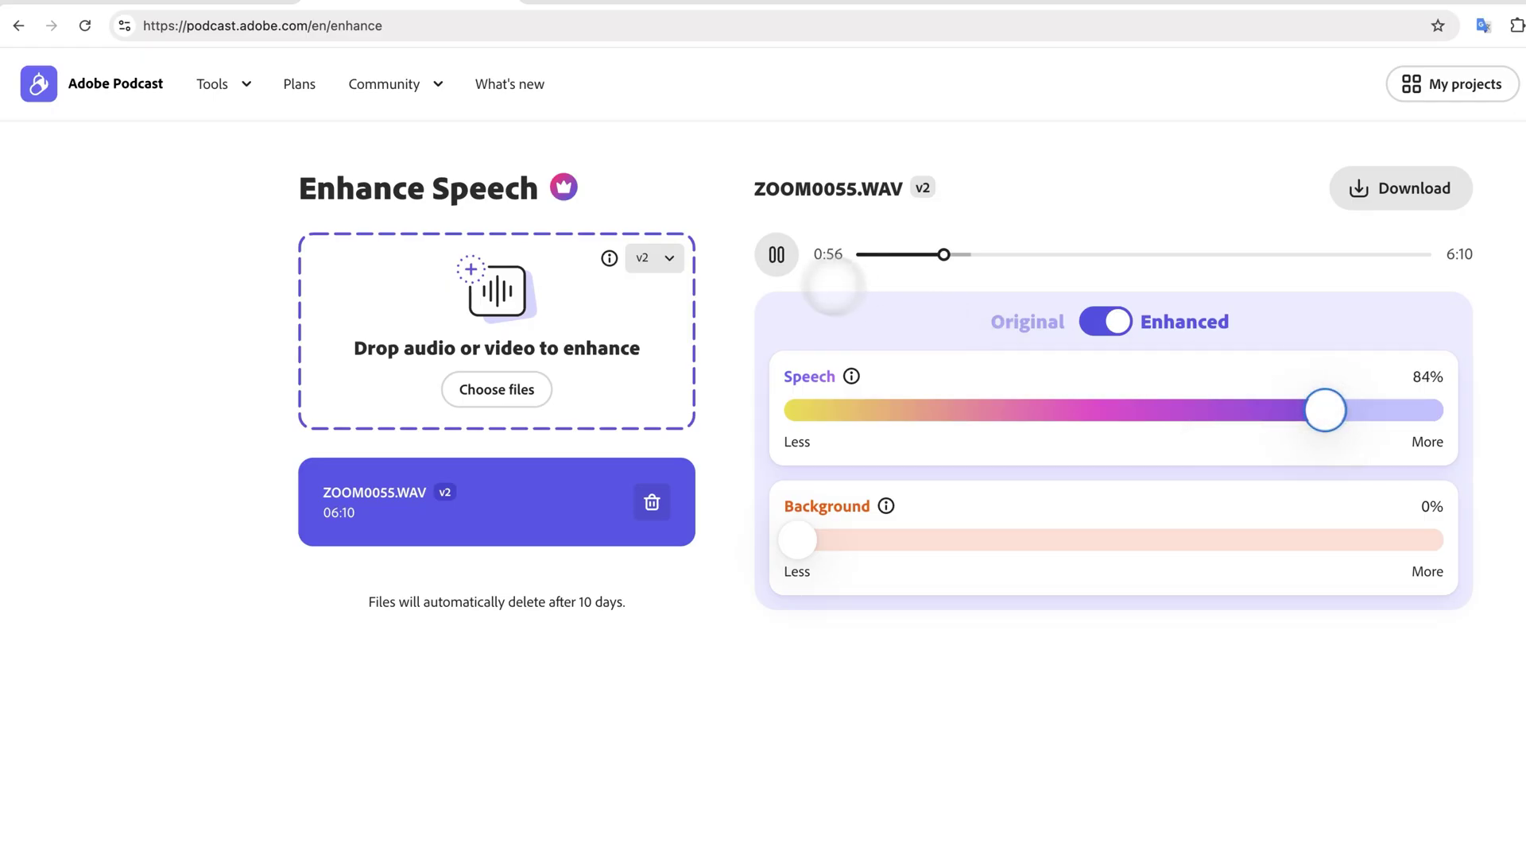
pyautogui.click(779, 256)
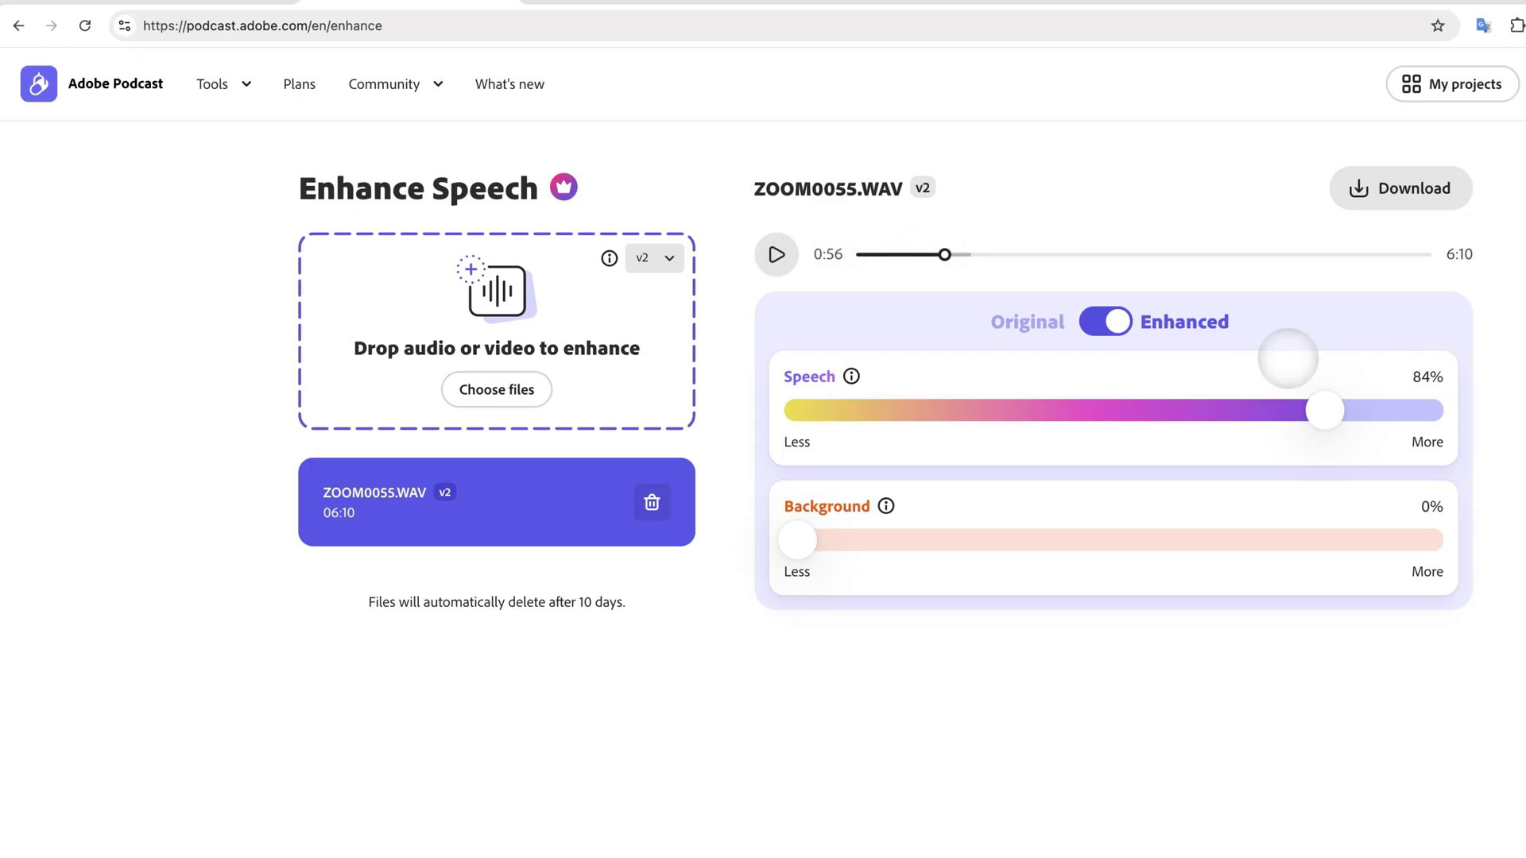
pyautogui.moveTo(1324, 410); pyautogui.dragTo(1363, 410)
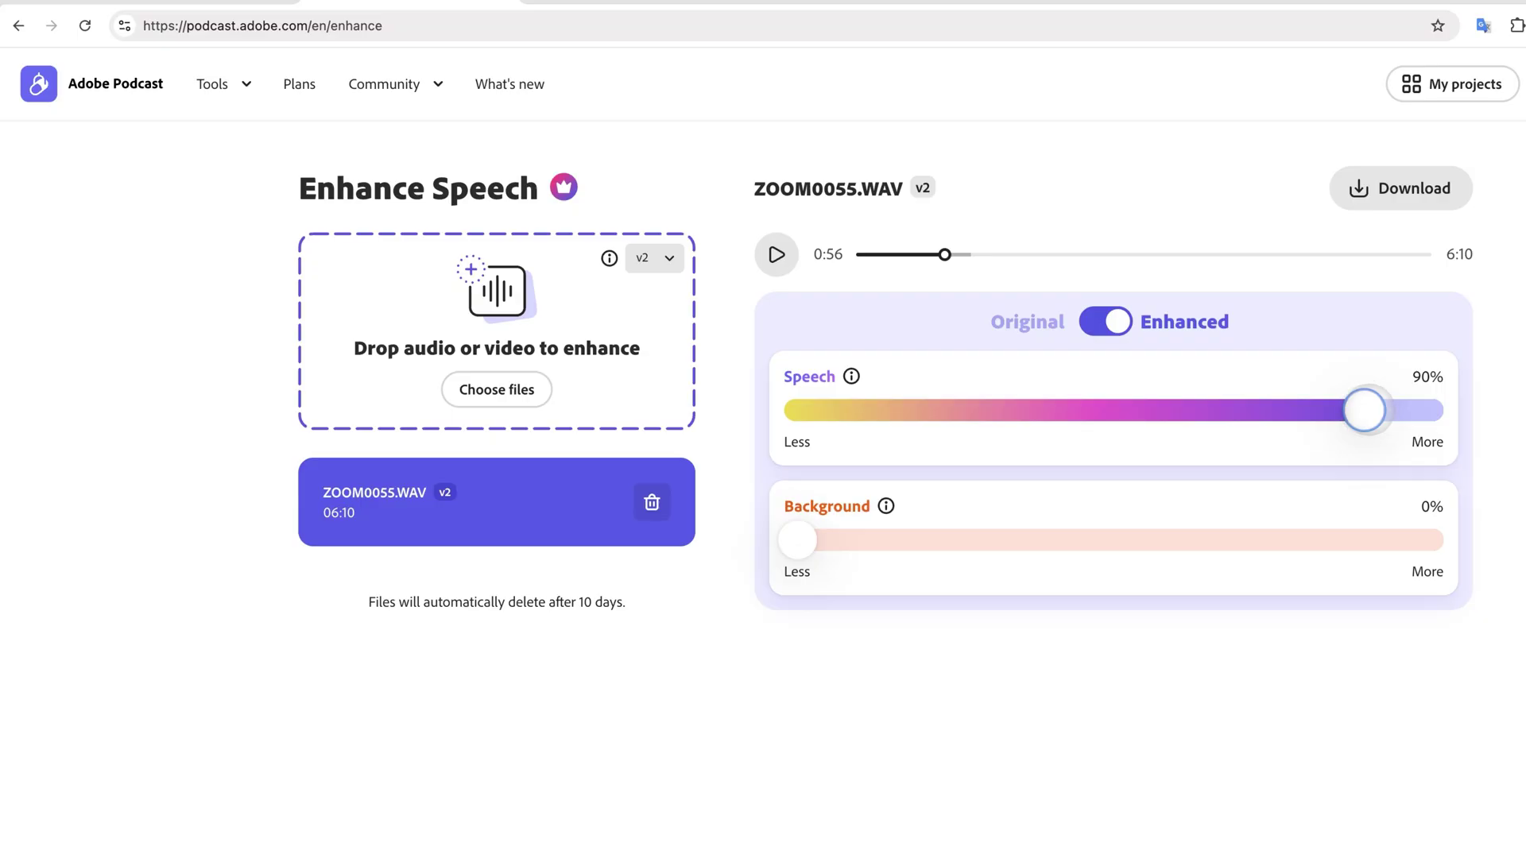
pyautogui.moveTo(1362, 410)
pyautogui.mouseDown()
pyautogui.moveTo(1325, 410)
pyautogui.moveTo(1408, 410)
pyautogui.moveTo(1344, 410)
pyautogui.mouseUp()
pyautogui.moveTo(797, 540); pyautogui.dragTo(797, 540)
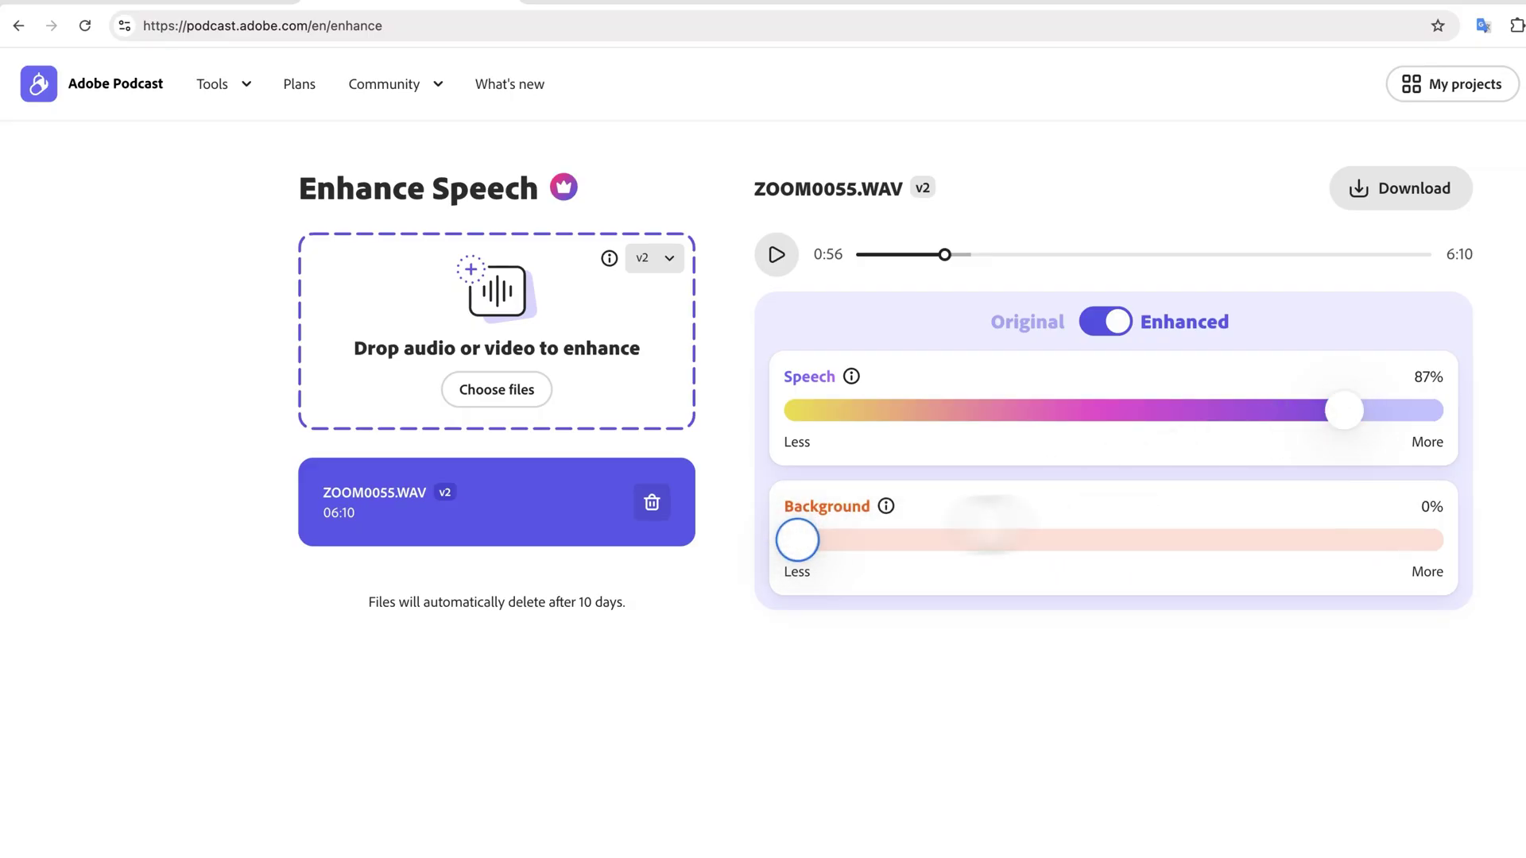
# Step: Preview the Speech 87%, Background 0% audio to about 1:02, then download it
pyautogui.click(777, 254)
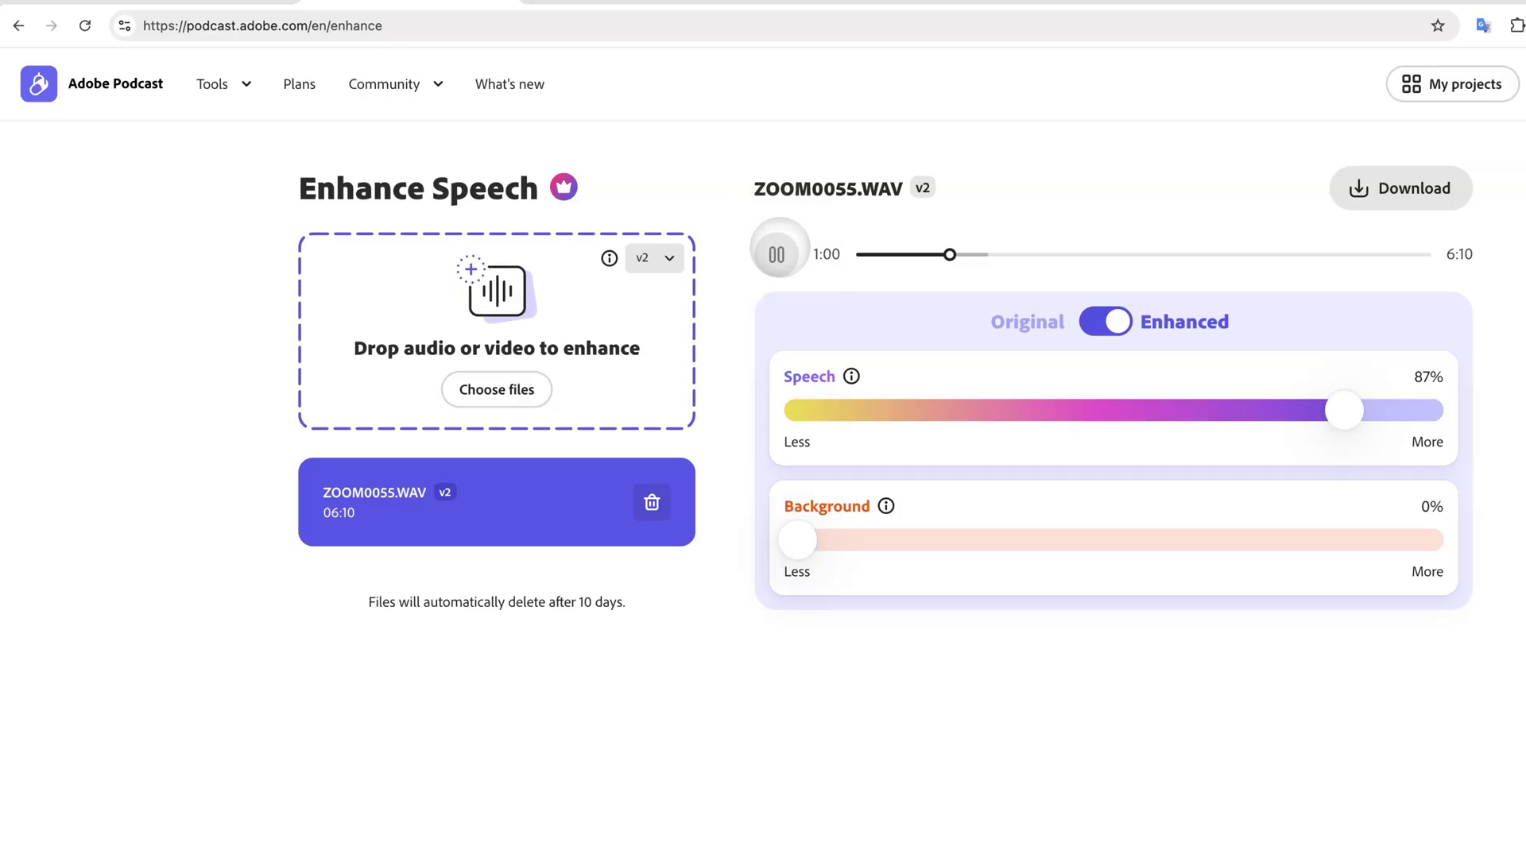
pyautogui.click(777, 254)
pyautogui.click(777, 254)
pyautogui.click(777, 254)
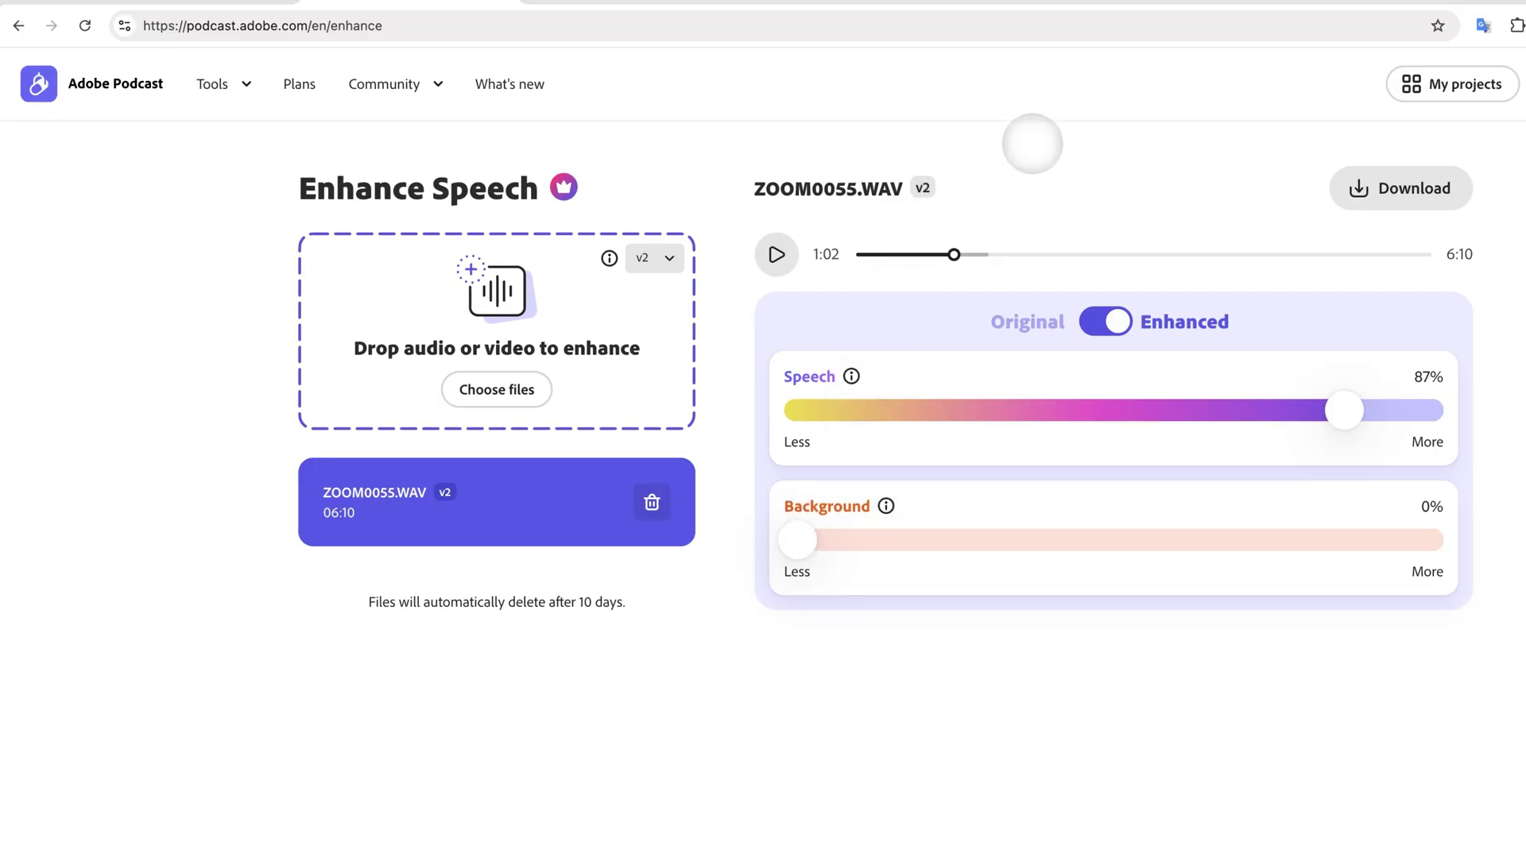
pyautogui.click(1395, 186)
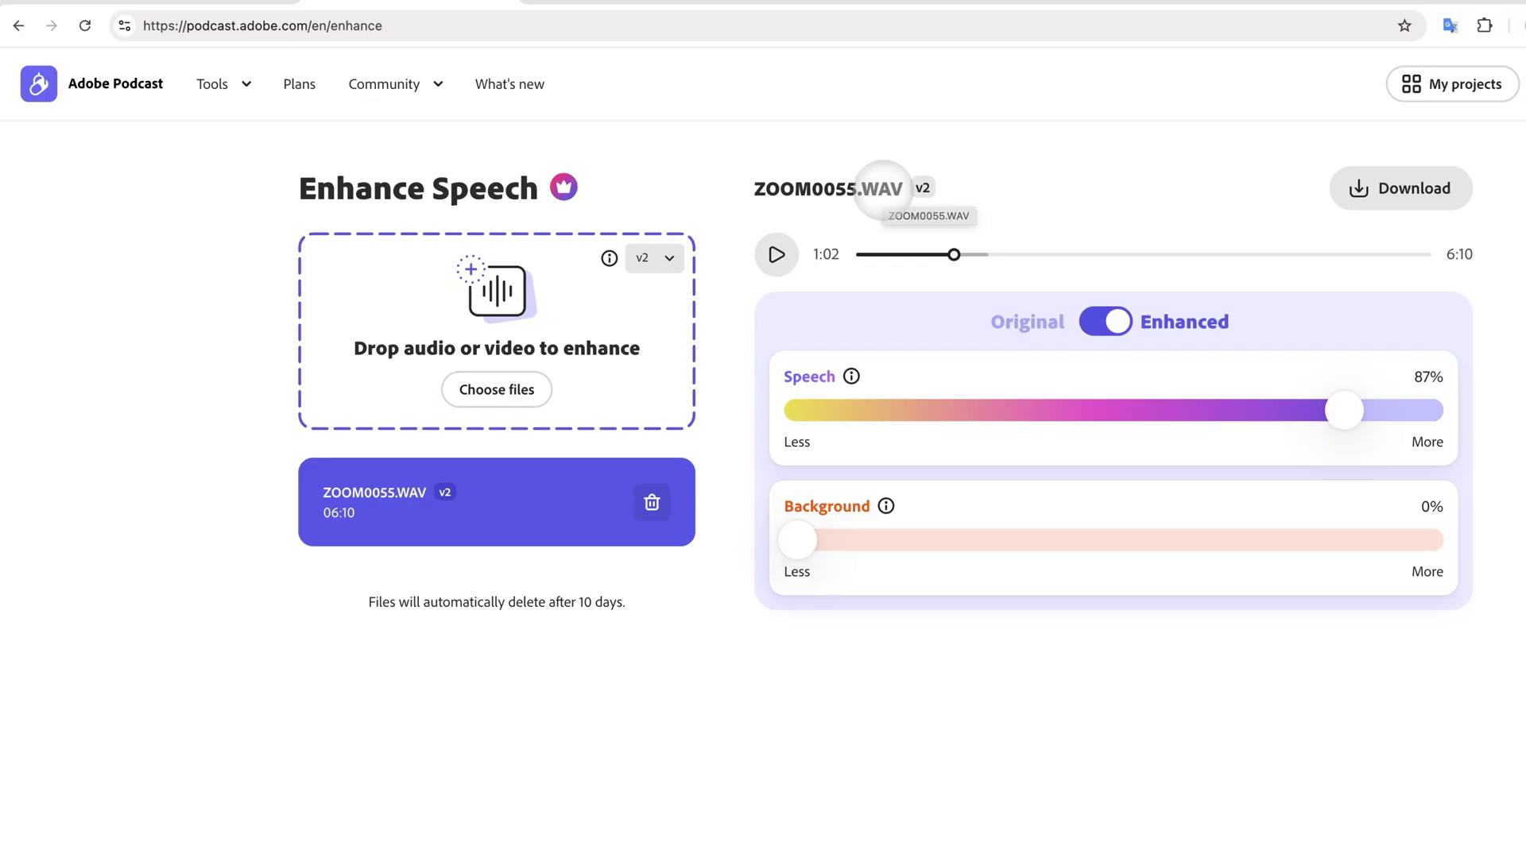
# Step: Reveal the downloaded ZOOM0055-esv2-87p-bg-0p.wav in Finder from Chrome's download list
pyautogui.doubleClick(882, 188)
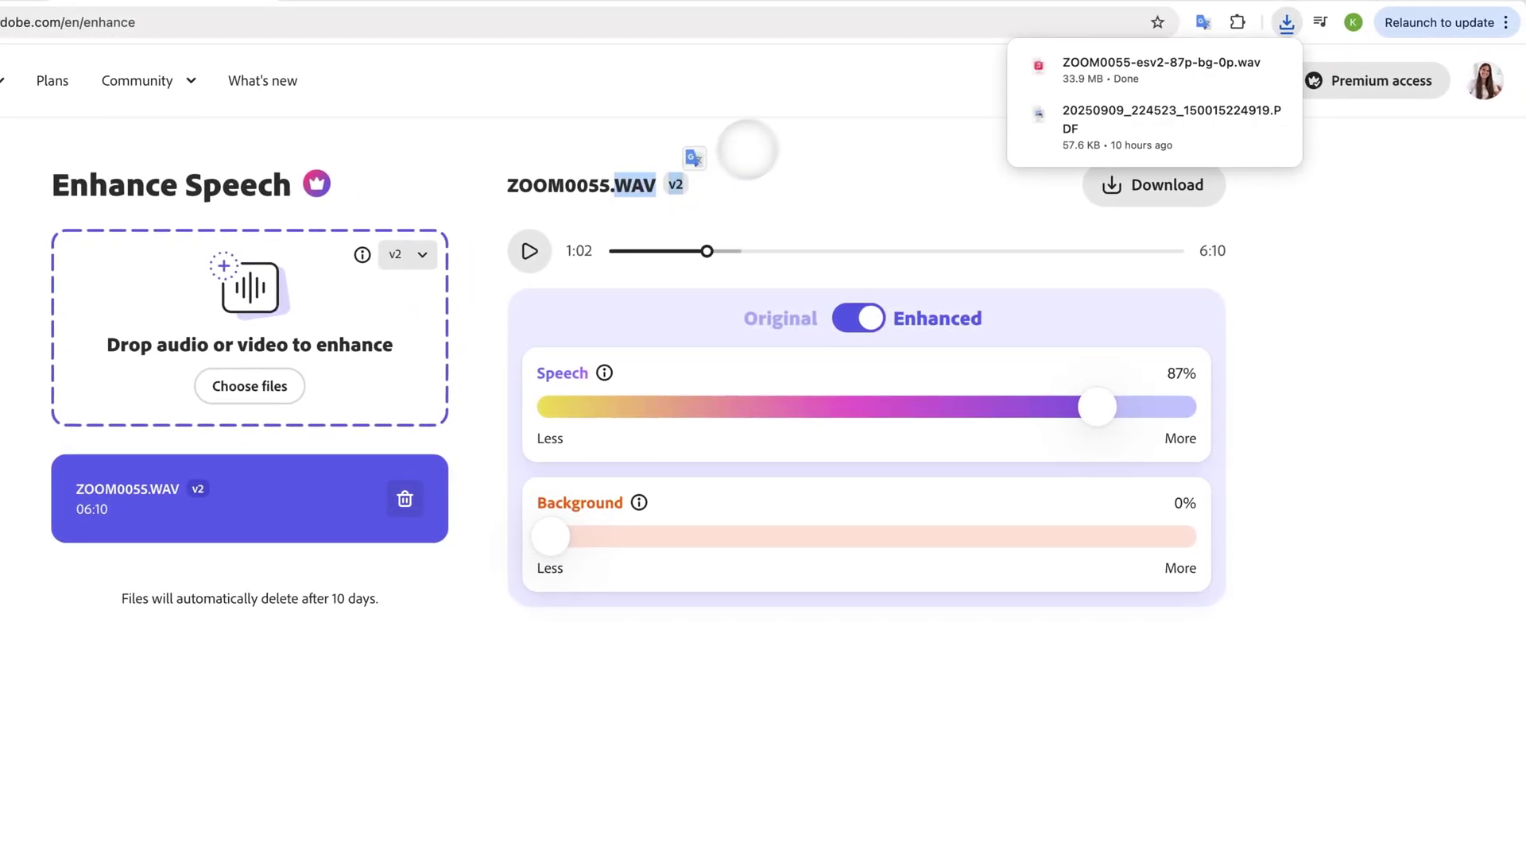
pyautogui.click(781, 128)
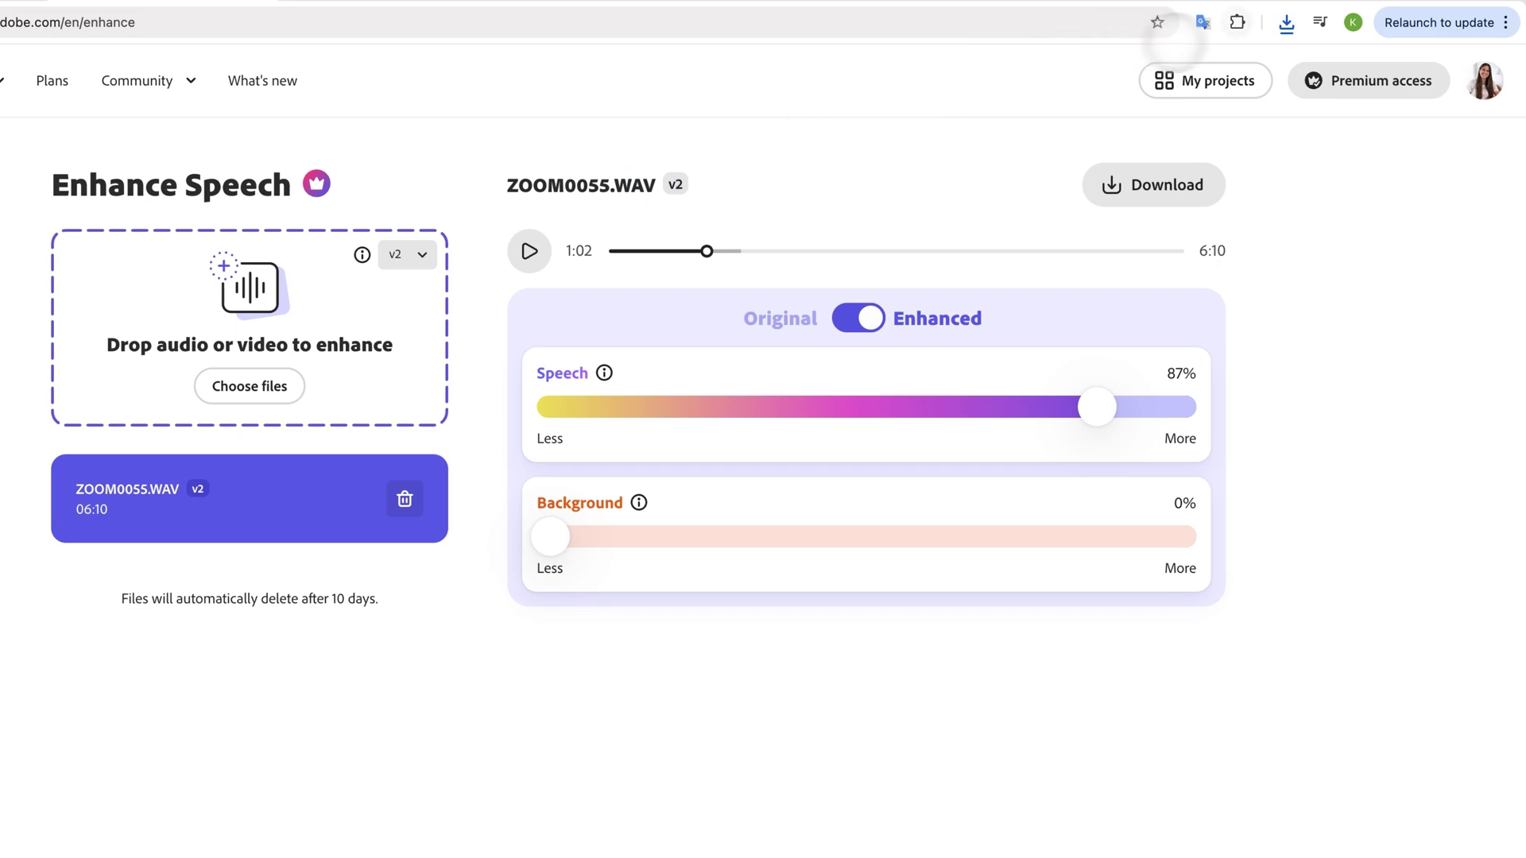
pyautogui.click(1286, 22)
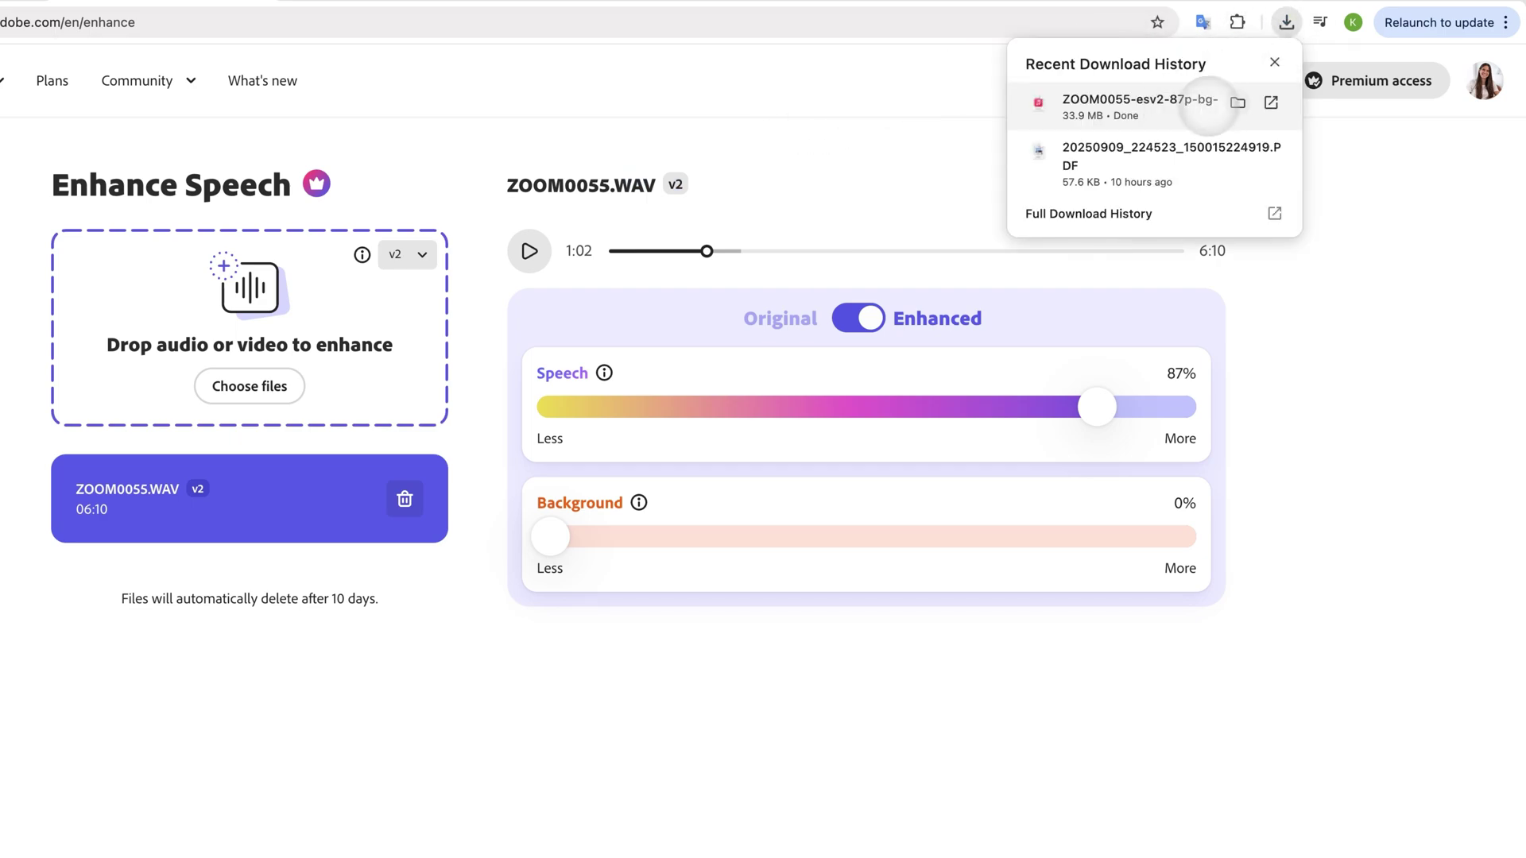
pyautogui.click(1237, 103)
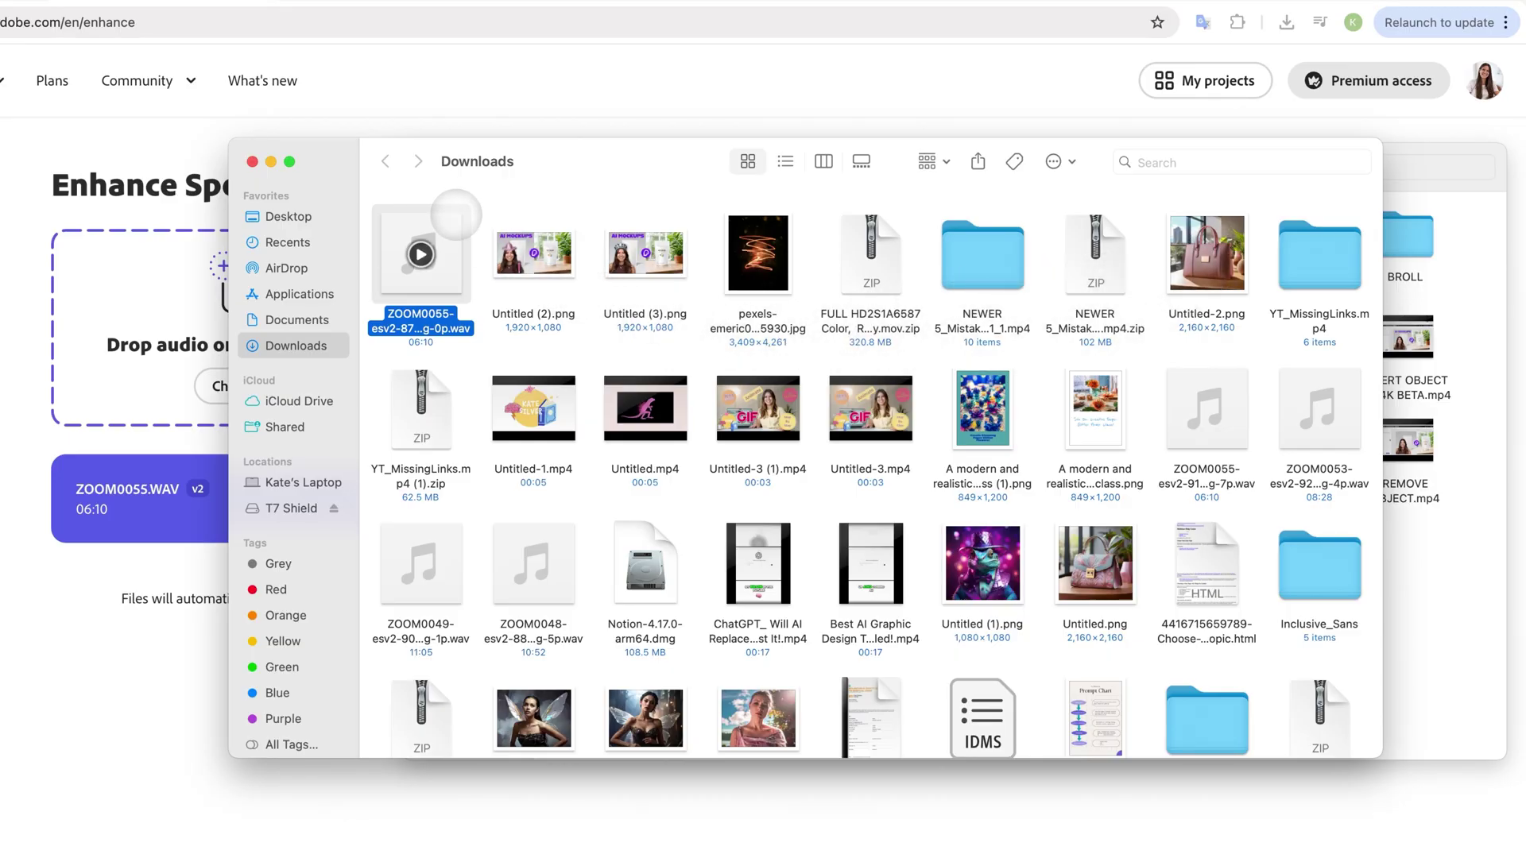
pyautogui.press('space')
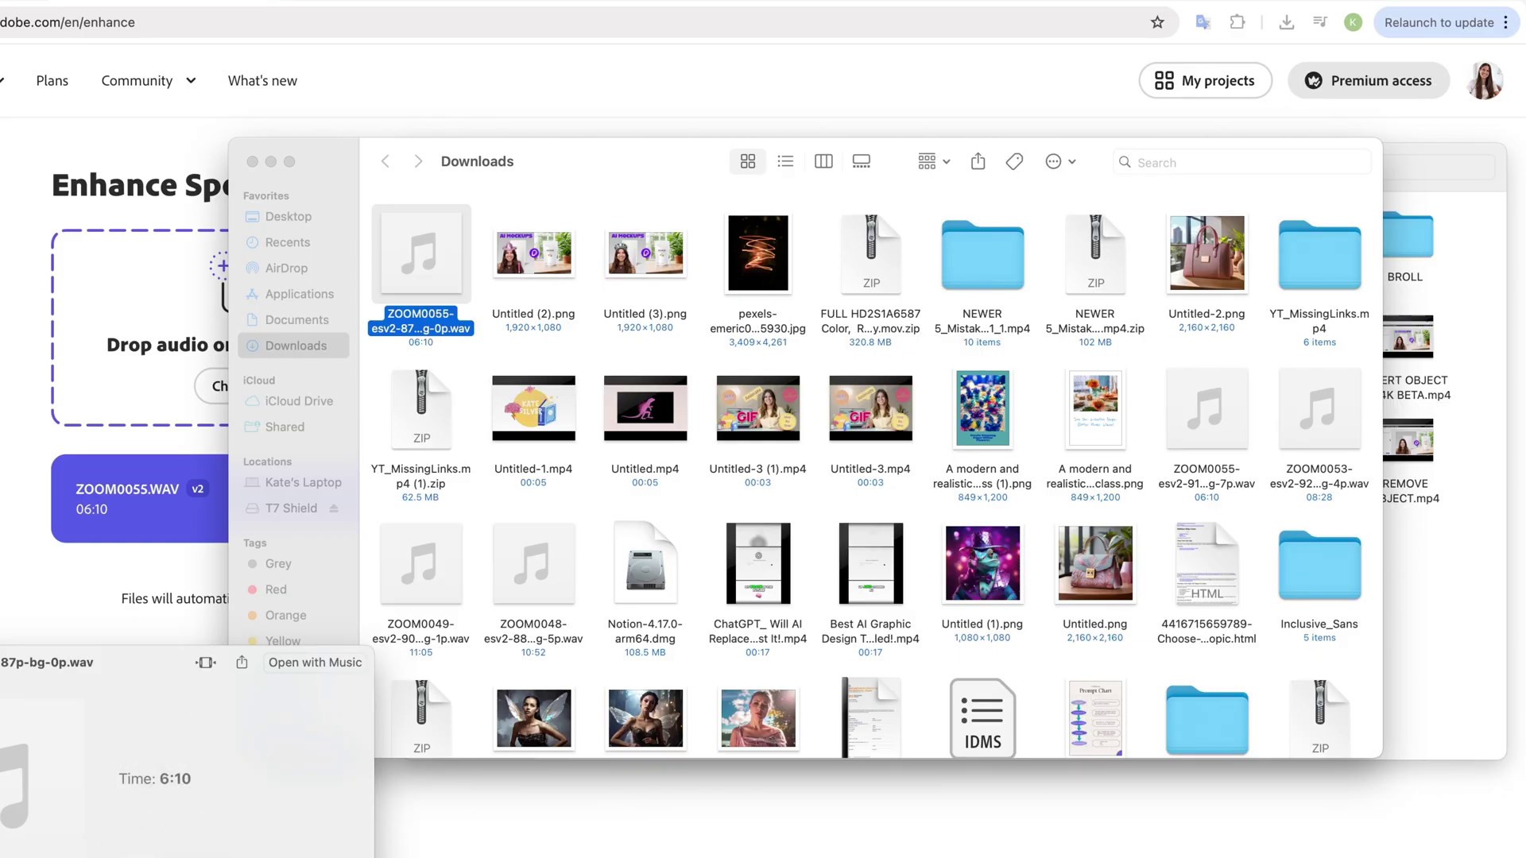
pyautogui.press('space')
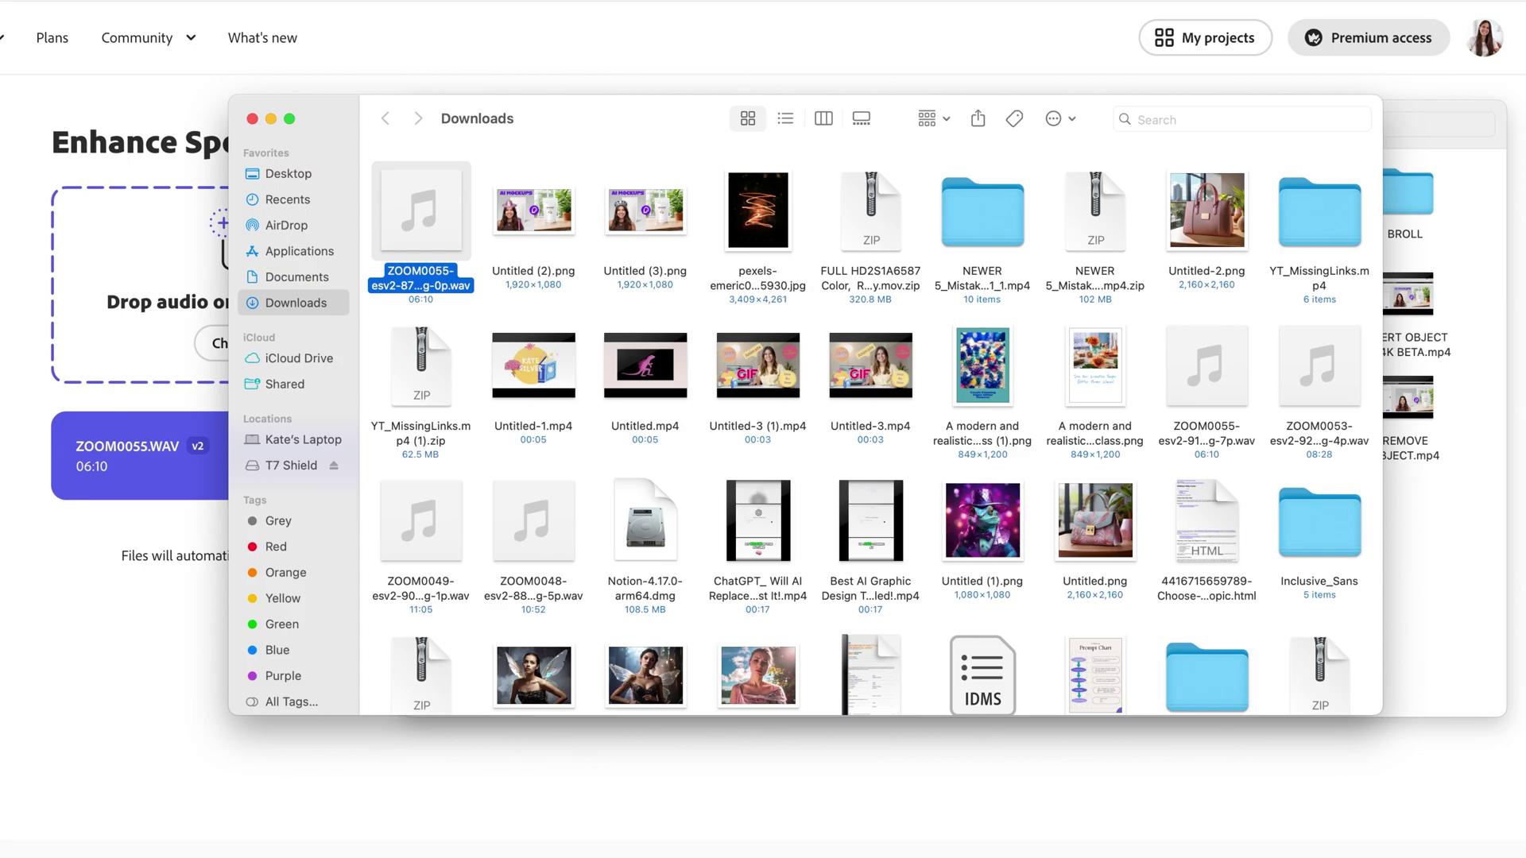
# Step: Close the Downloads window and Quick Look the video 2S1A6687 BROLL NEW SITCH.mp4
pyautogui.click(252, 118)
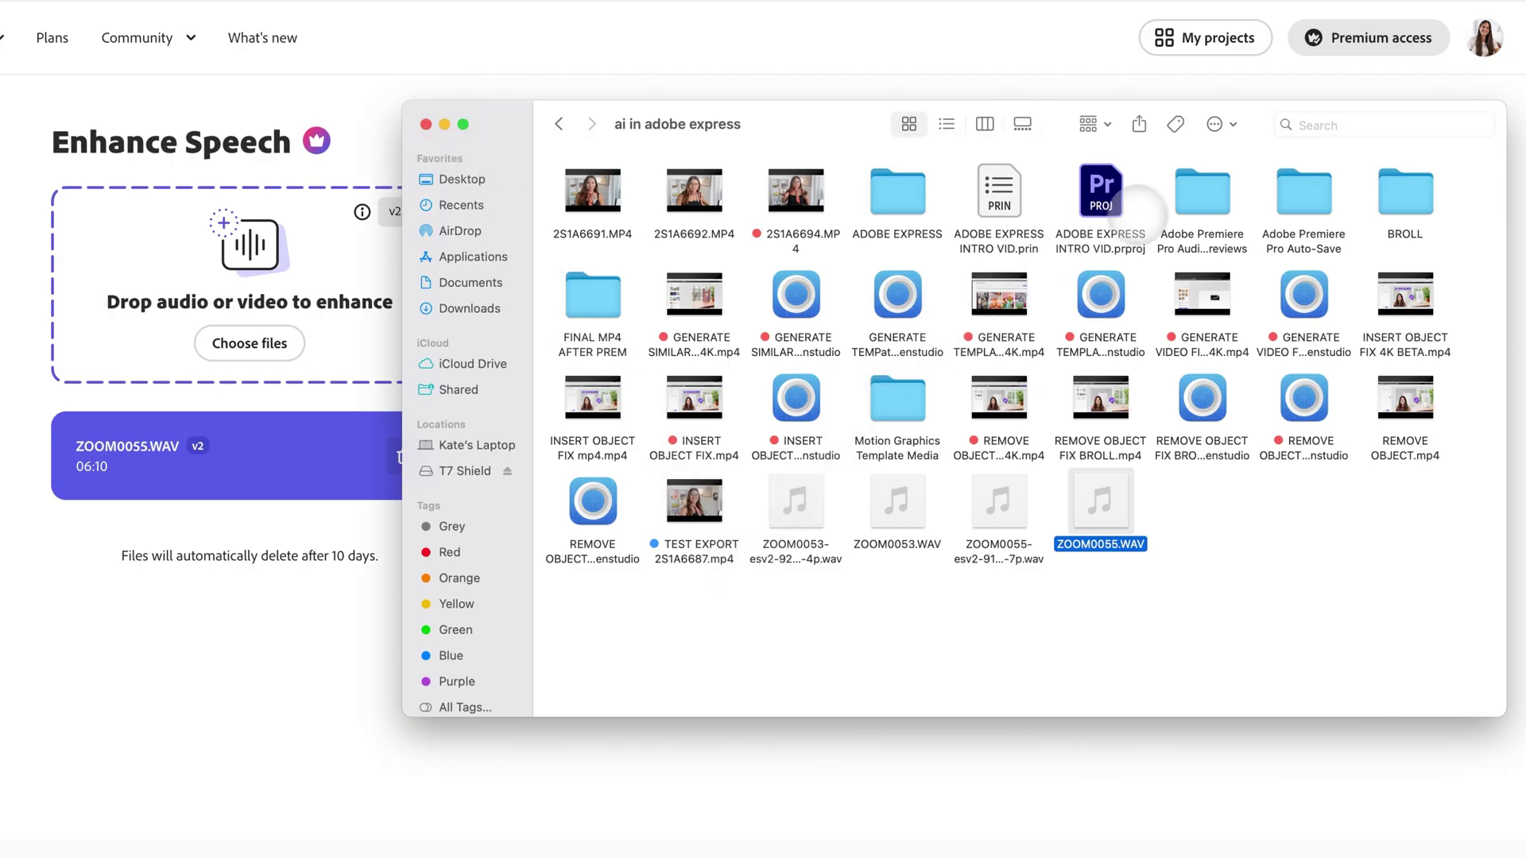
pyautogui.click(1025, 286)
pyautogui.press('space')
pyautogui.press('space')
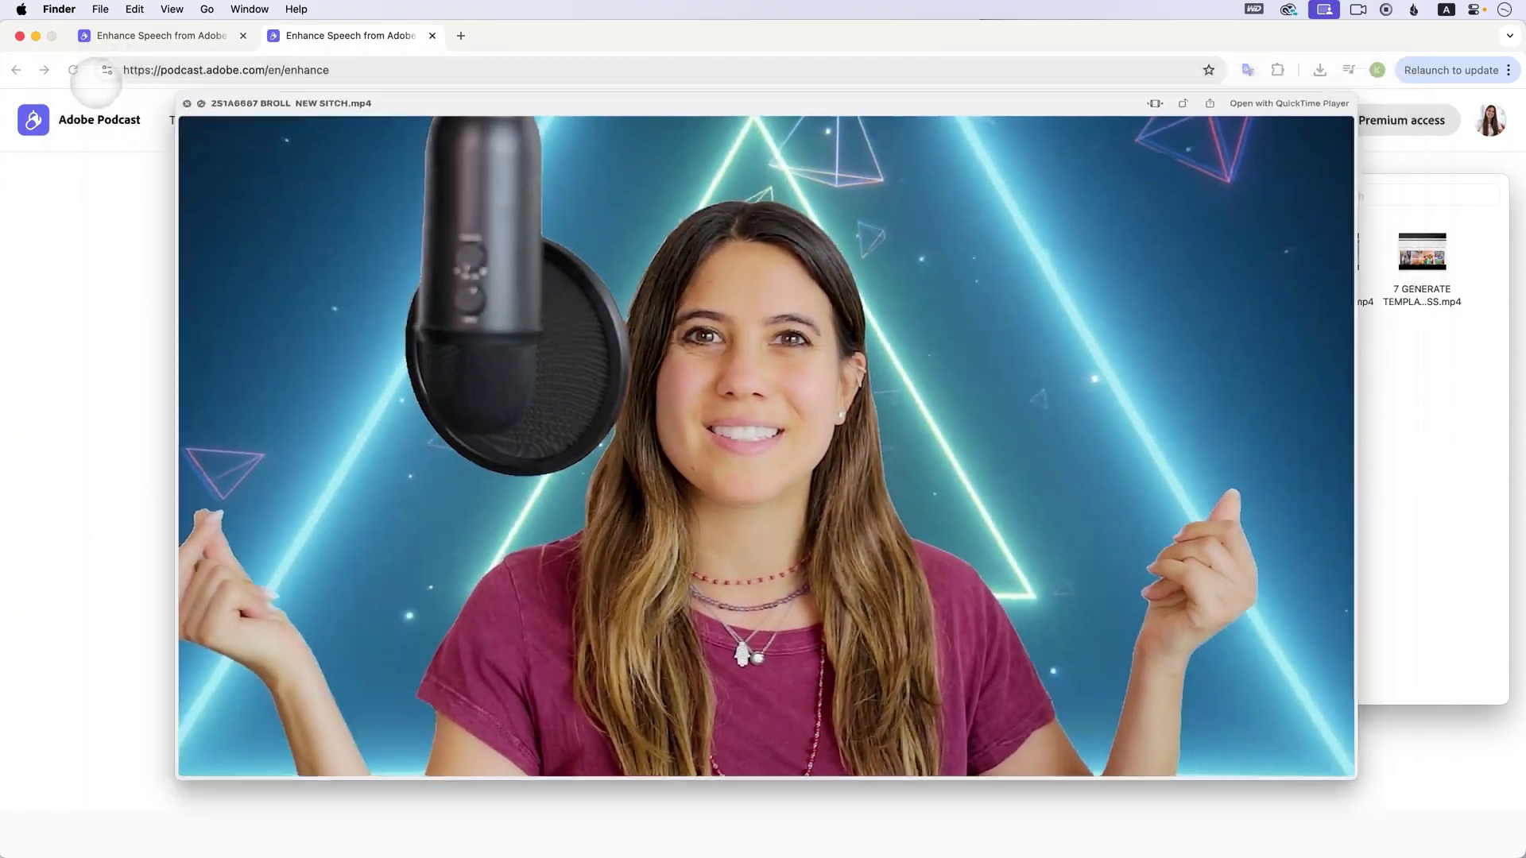
# Step: Close the video preview and Finder window, returning to the ZOOM0055.WAV Enhance Speech results
pyautogui.click(93, 83)
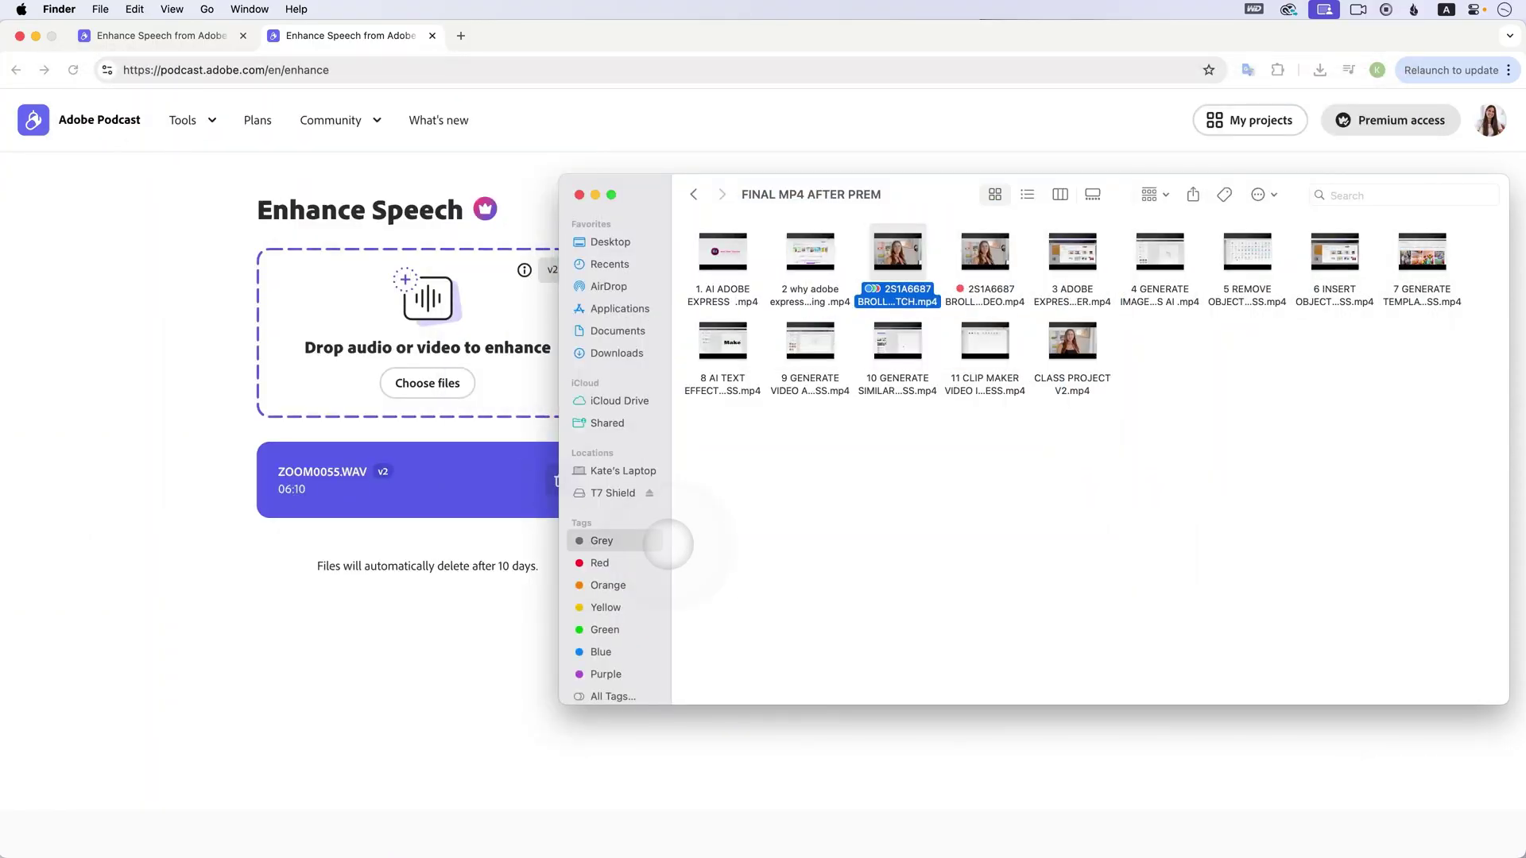
pyautogui.click(658, 541)
pyautogui.click(579, 195)
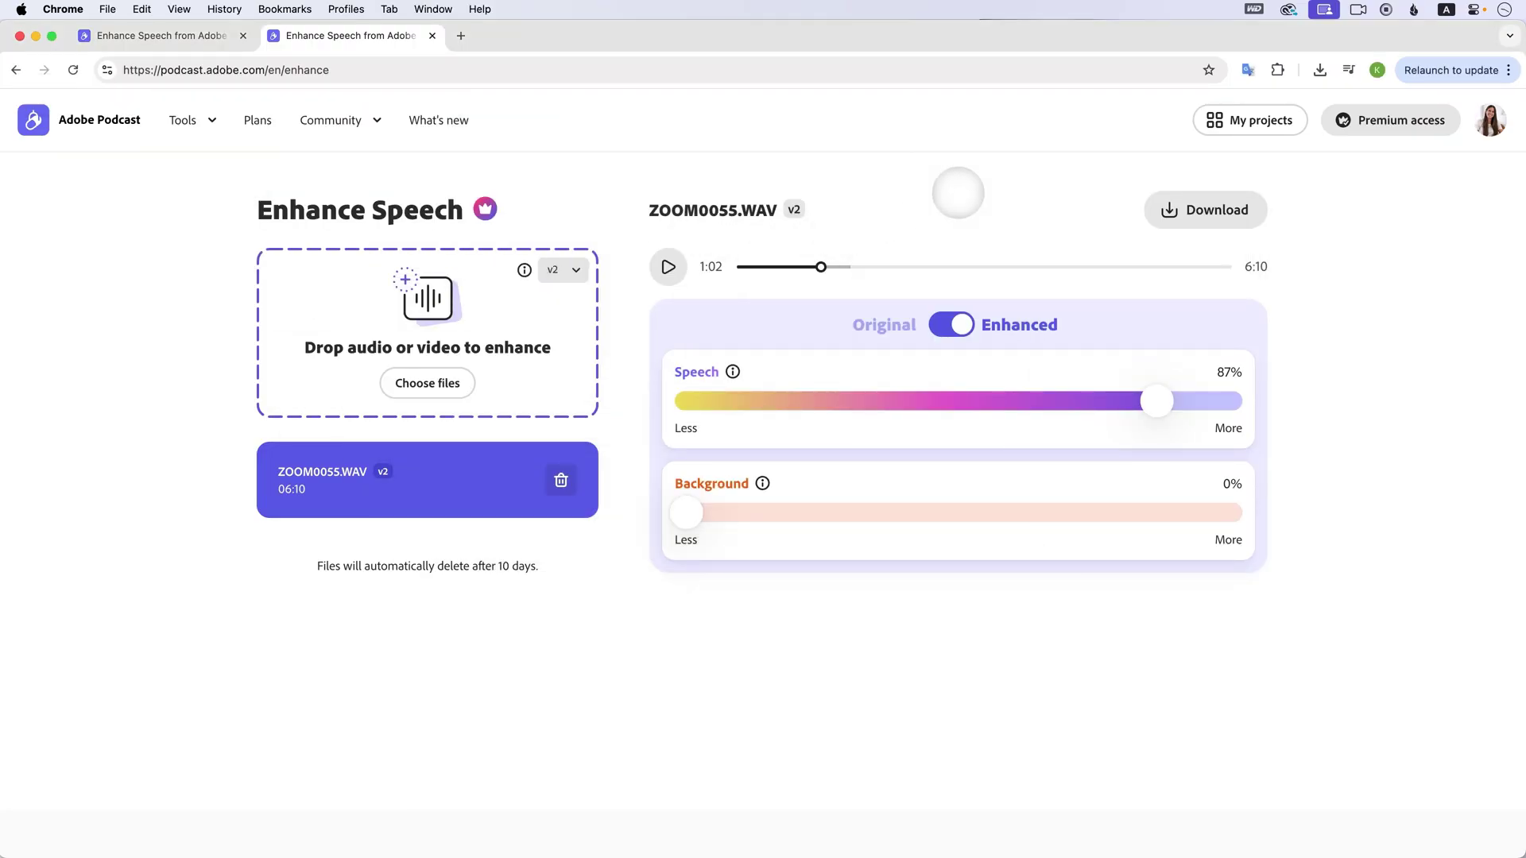